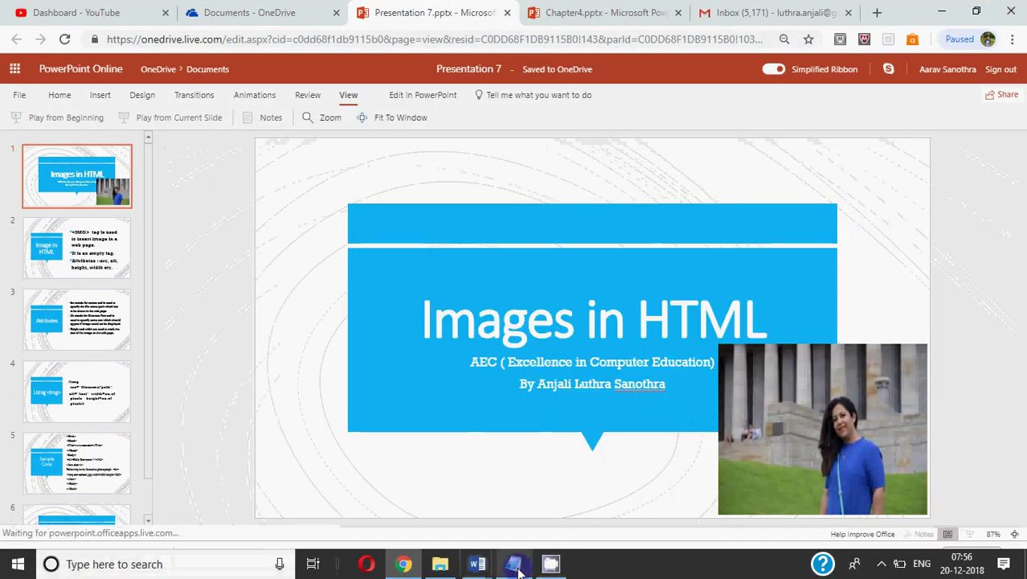
Start a blank Notepad document with the <html> and <head> tags on separate lines.
left_click(550, 564)
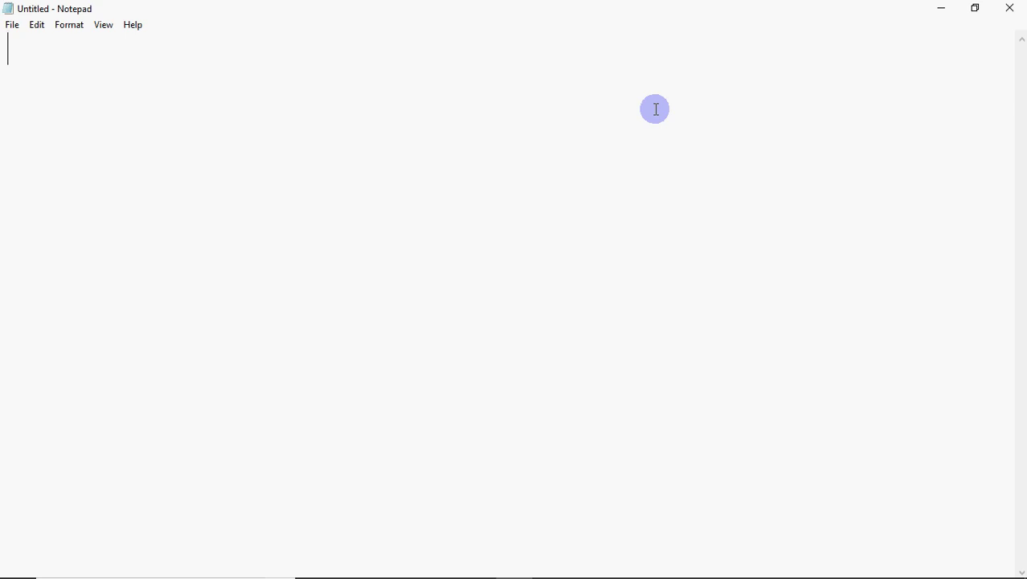
type("<html>")
key("Return")
type("<head>")
key("Return")
Add the title 'using images', close the head, and open <body bgcolor=lavender>.
type("<title>")
key("Return")
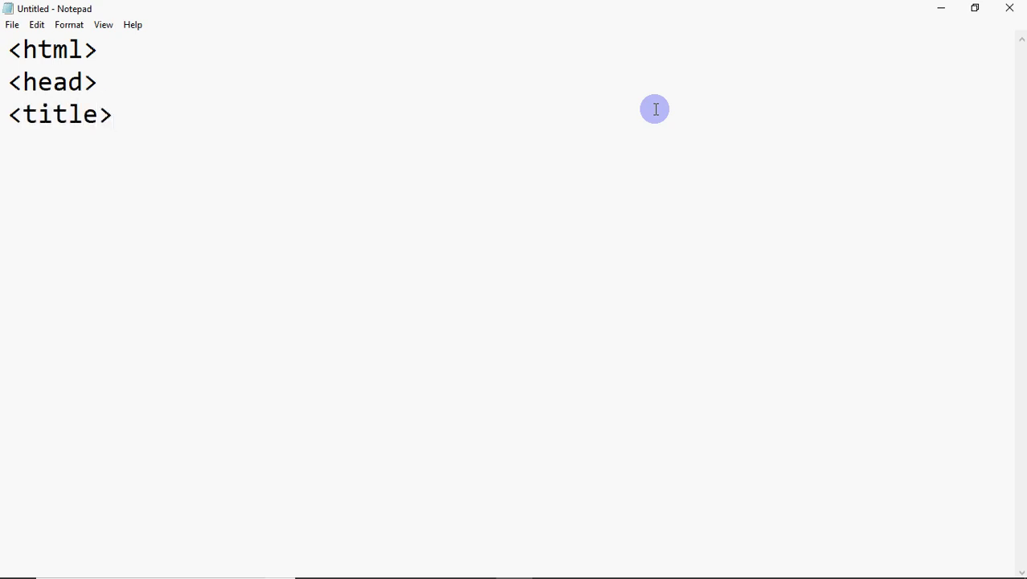
type("using images")
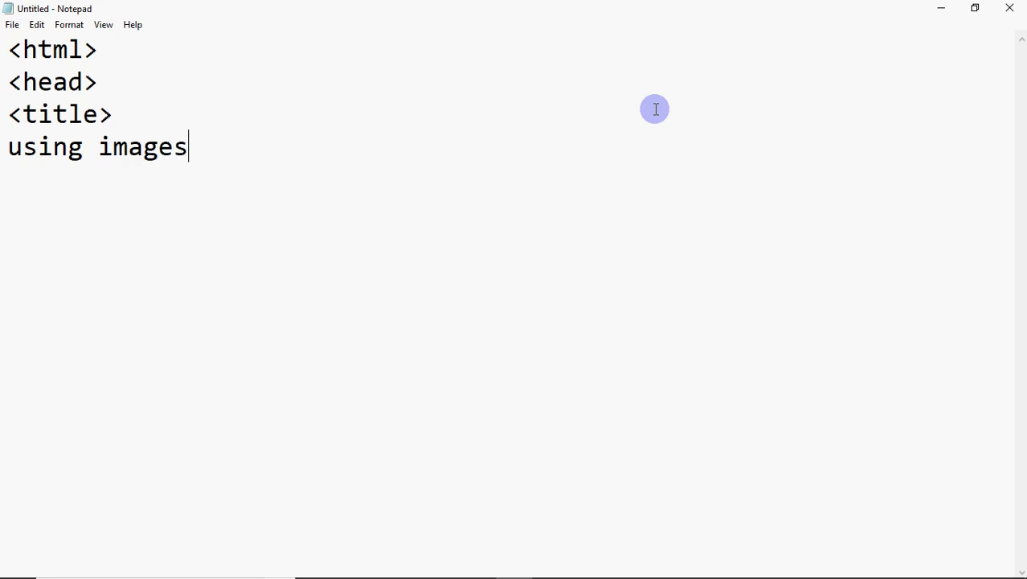
type("</ti")
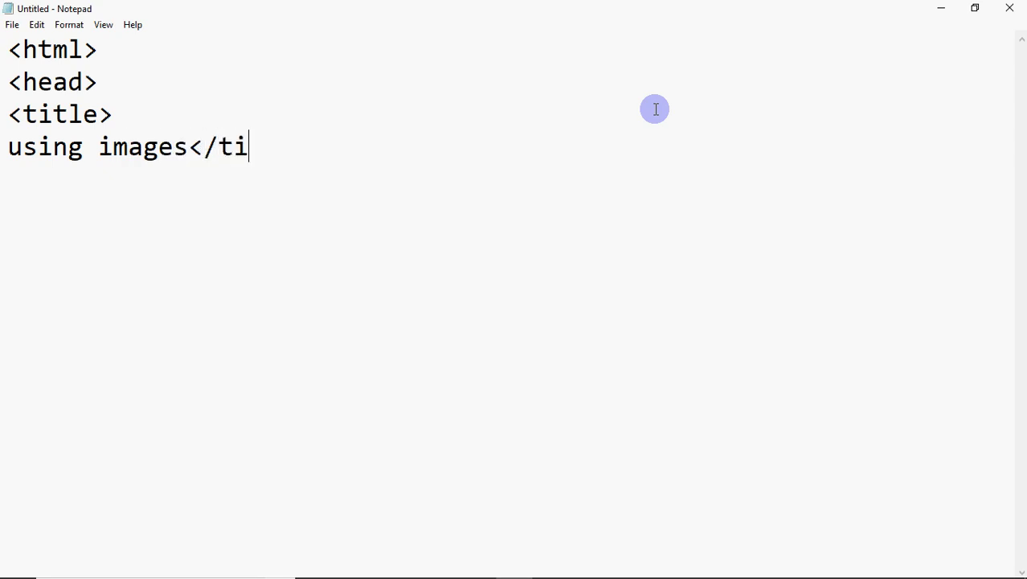
type("tle>")
key("Return")
type("</head>")
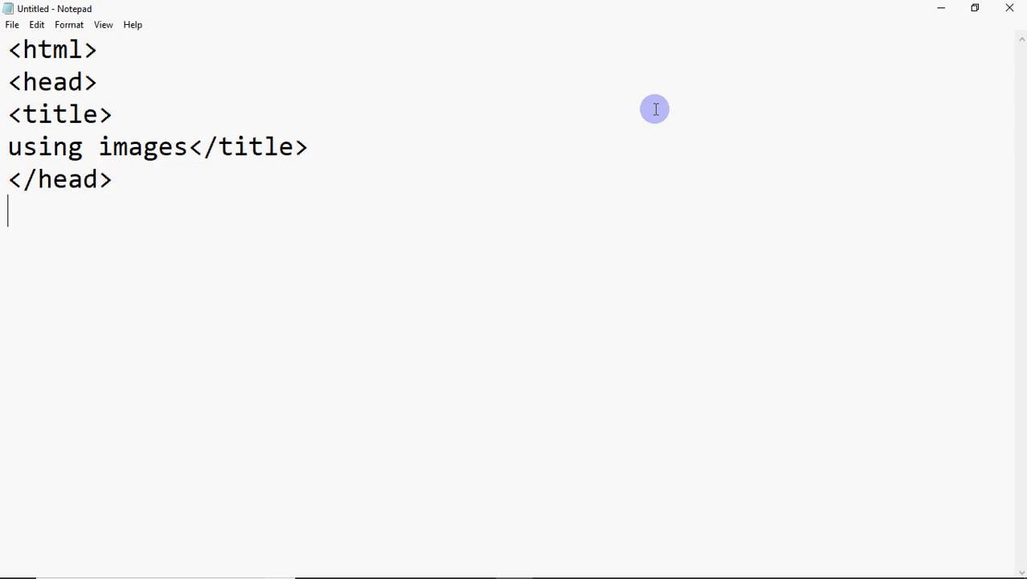
key("Return")
type("<body bgcolor=laven")
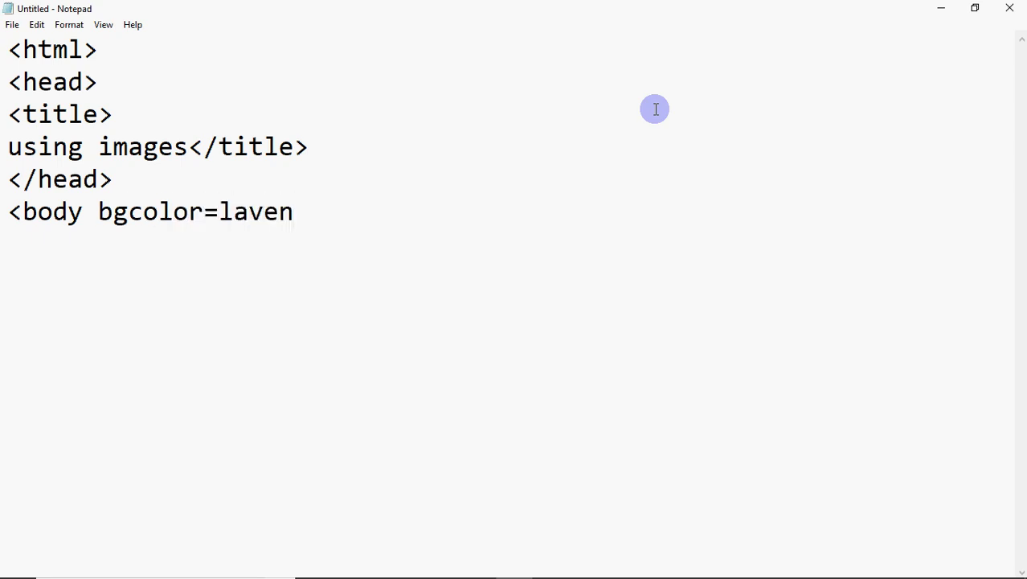
type("der")
type(">")
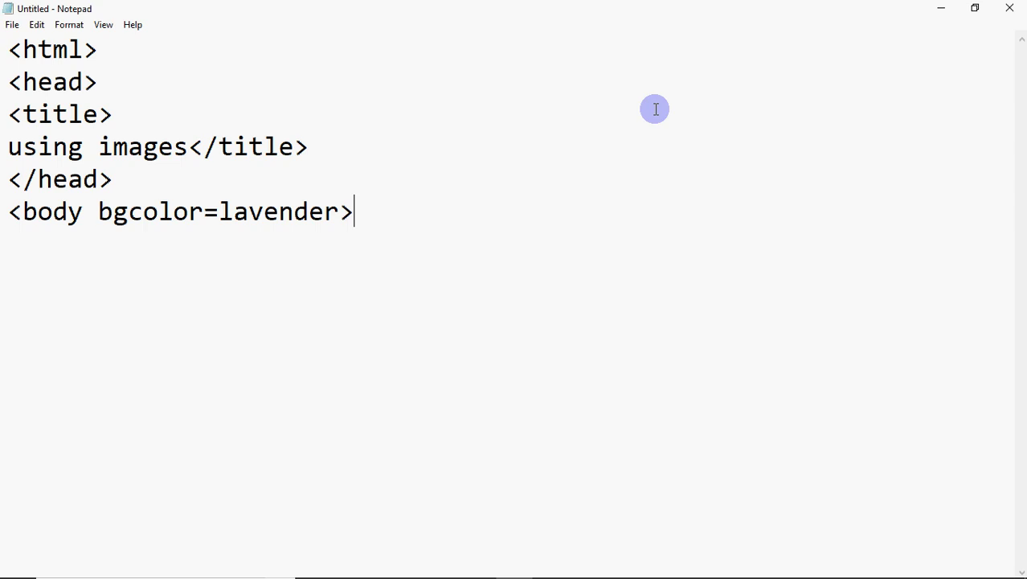
Add the Welcome heading, a 300x300 img tag with alt 'sample picture', and the Thank you heading.
key("Return")
type("<h")
type("2>Welcome</")
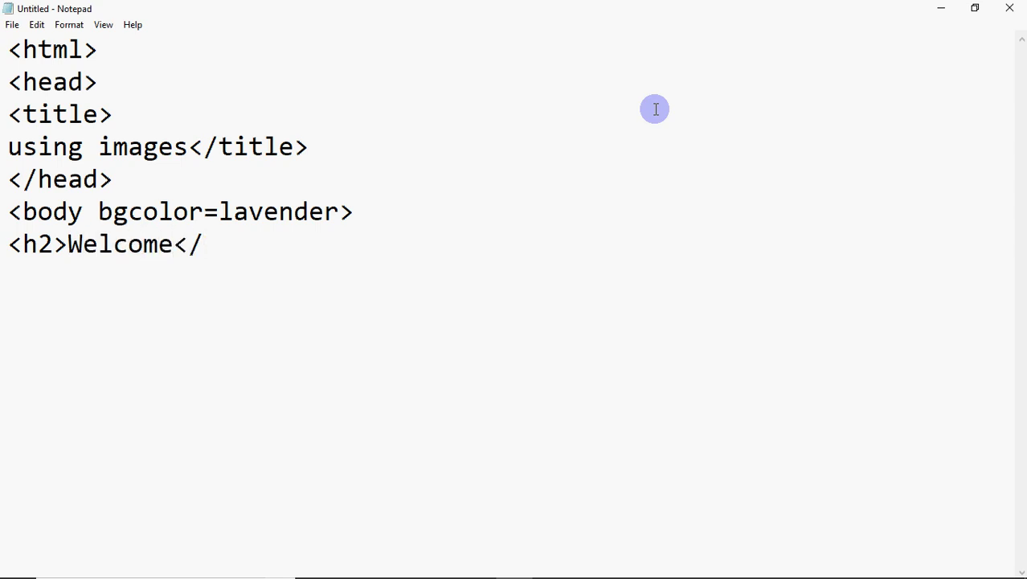
type("h2>")
key("Return")
type("<img src=")
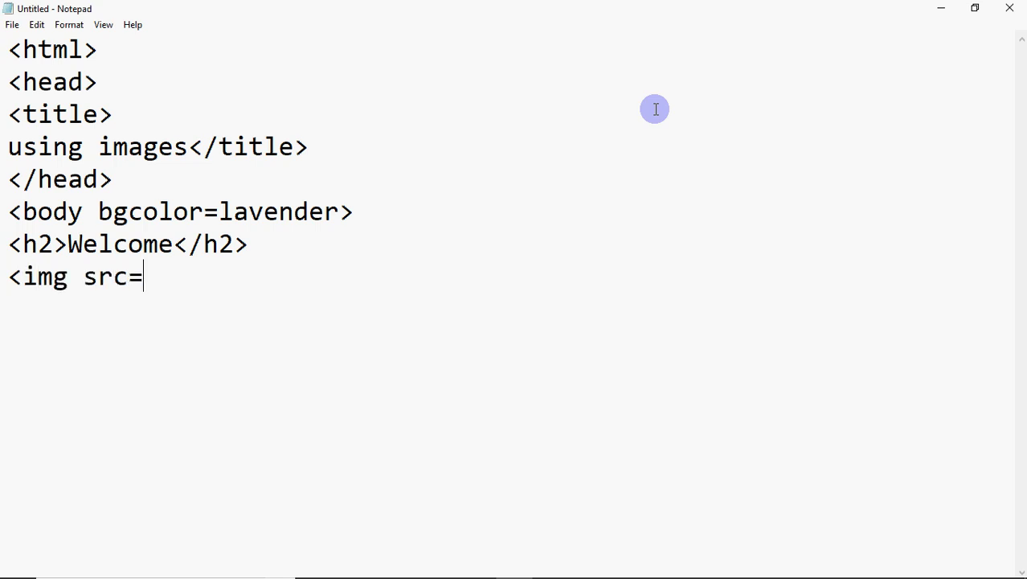
type(" width=")
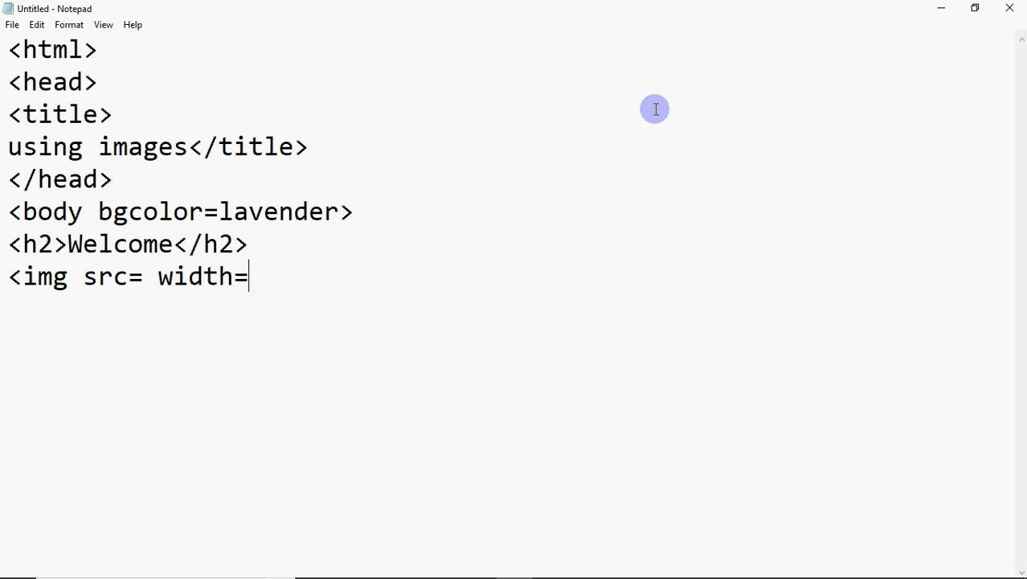
type("300 height=")
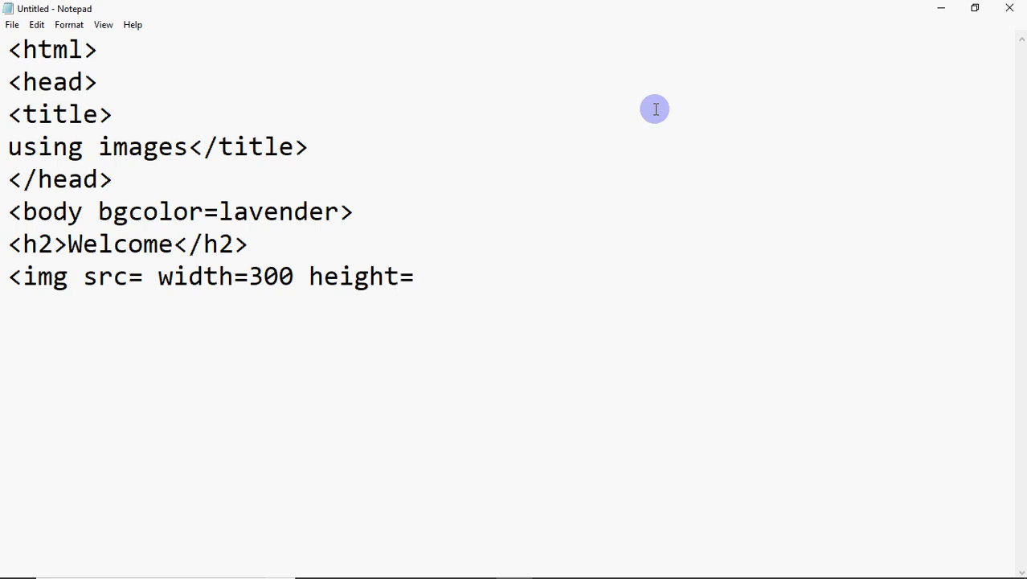
type("300 alt=\"")
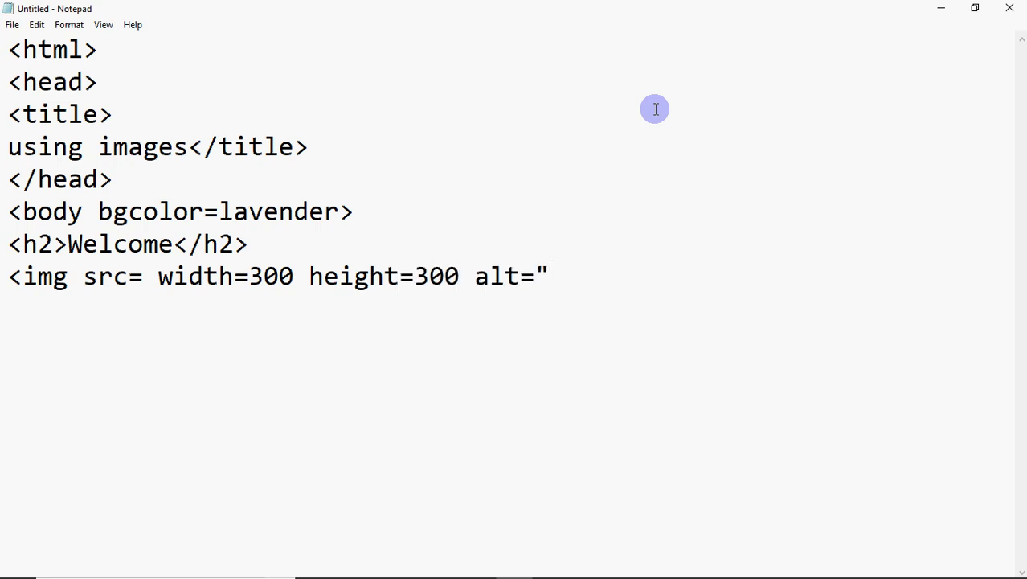
type("sample picture\"> ")
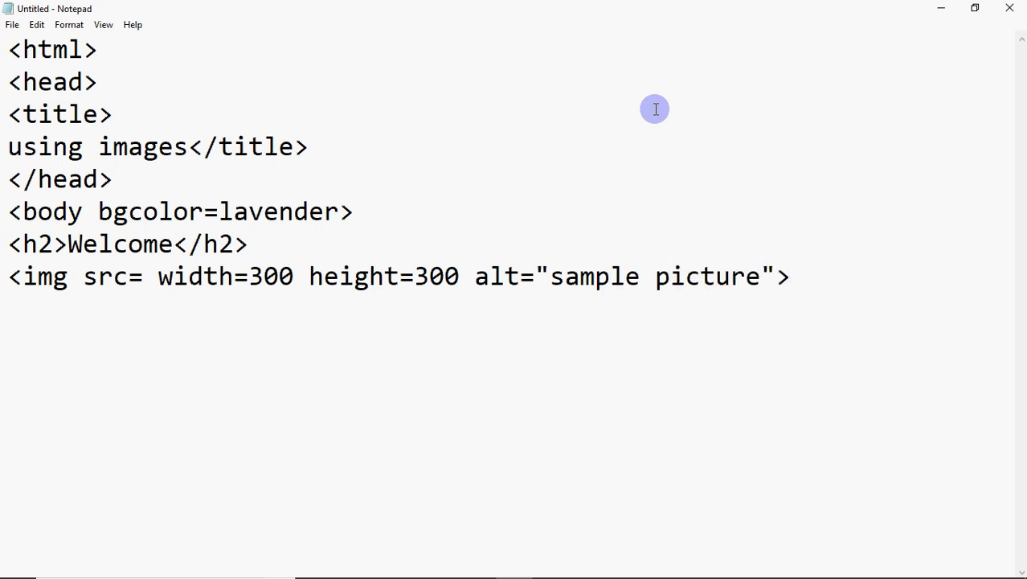
type("<h2>")
type("Thank you</h")
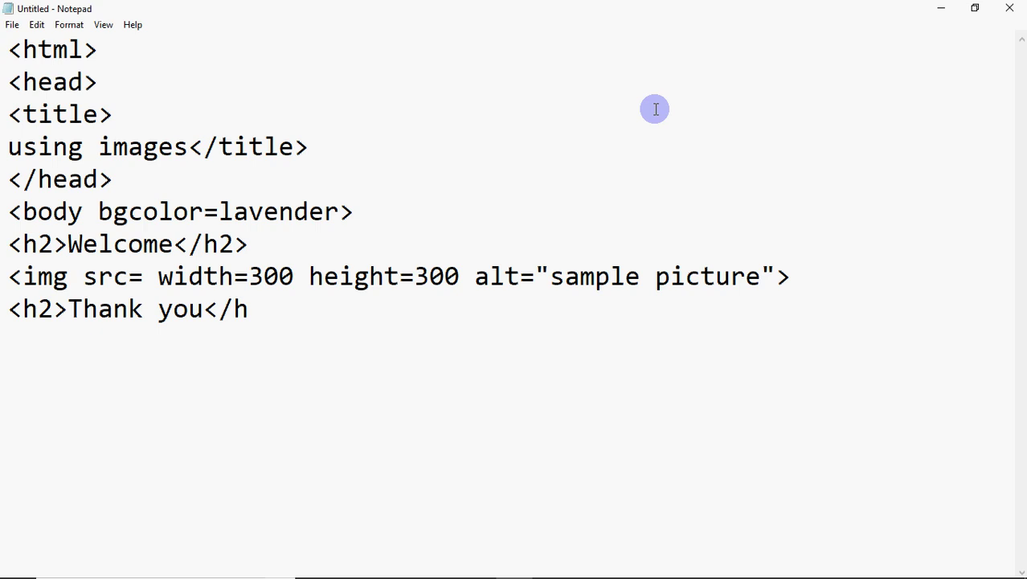
type("2>")
Close the body and html tags, remove stray letters, and bring up the save dialog.
key("Return")
type("</body>")
key("Return")
type("</html>fs")
key("BackSpace")
key("BackSpace")
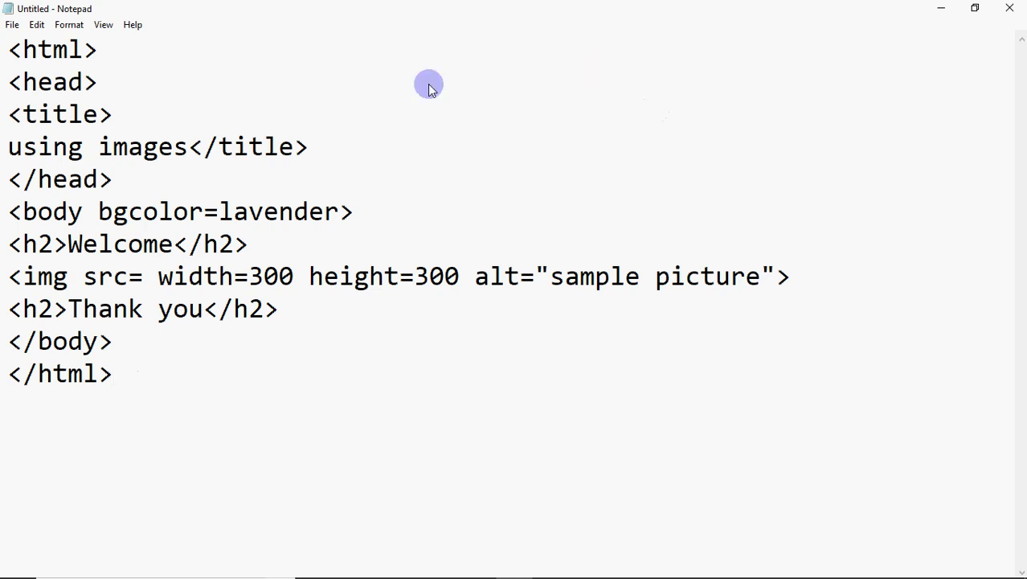
key("ctrl+s")
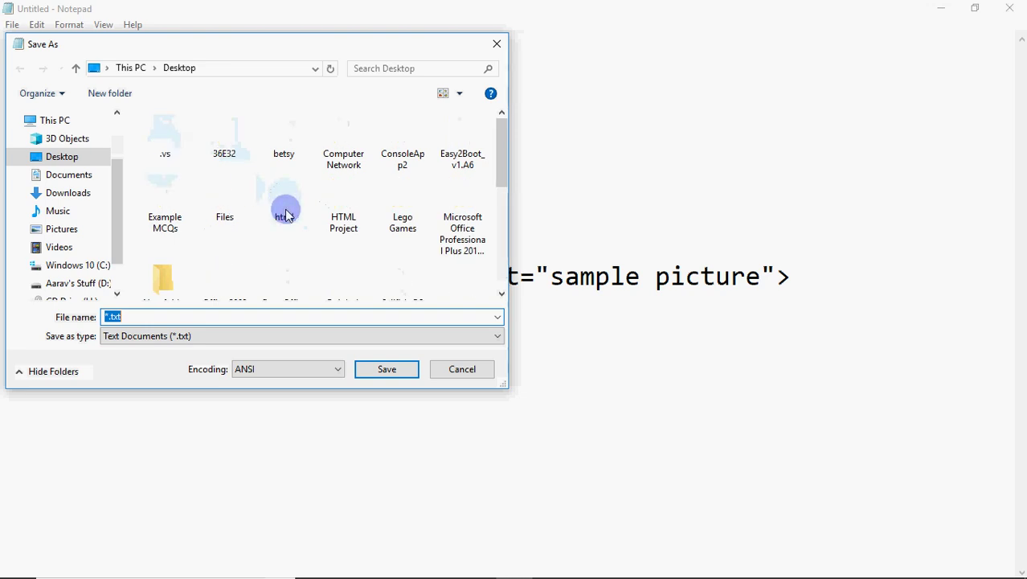
Save the page as imgs.html with All Files type in the Desktop html folder.
left_click(286, 215)
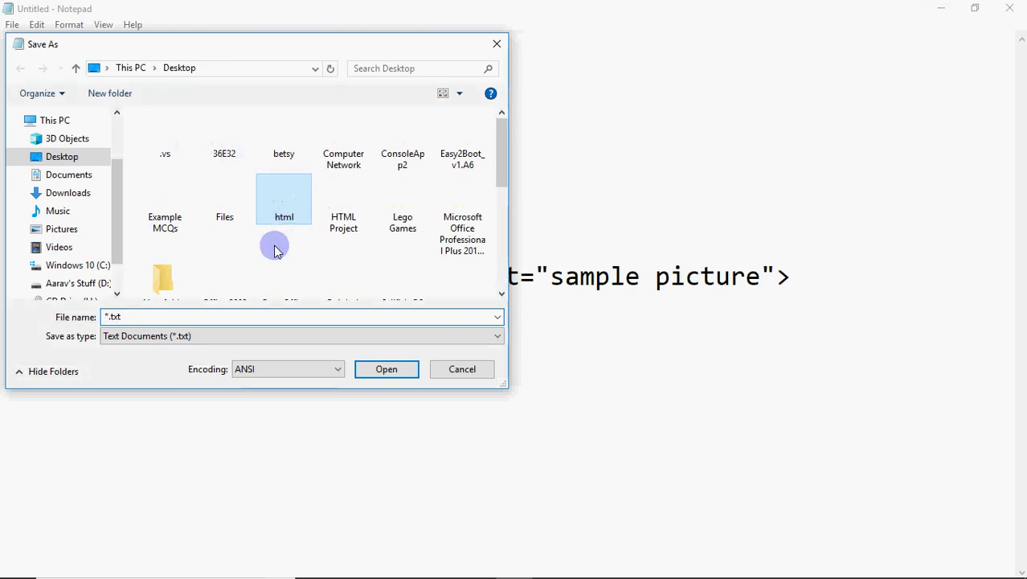
key("Return")
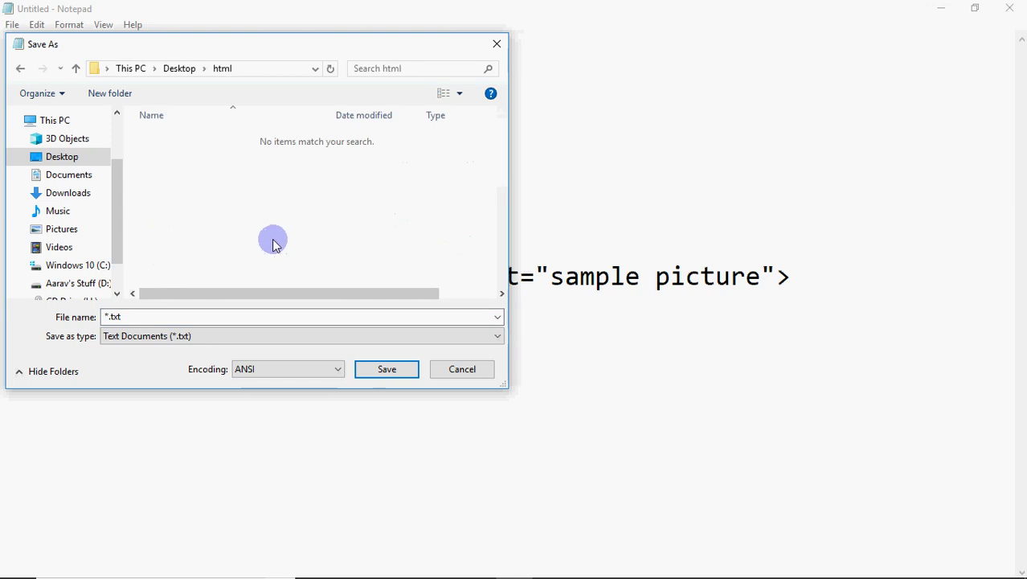
left_click(248, 336)
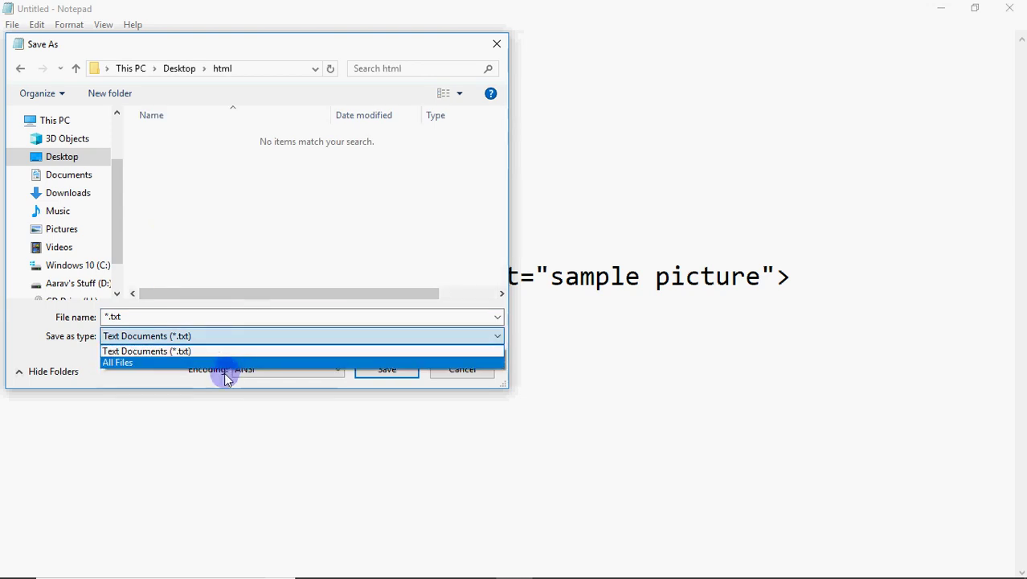
left_click(224, 363)
left_click(213, 316)
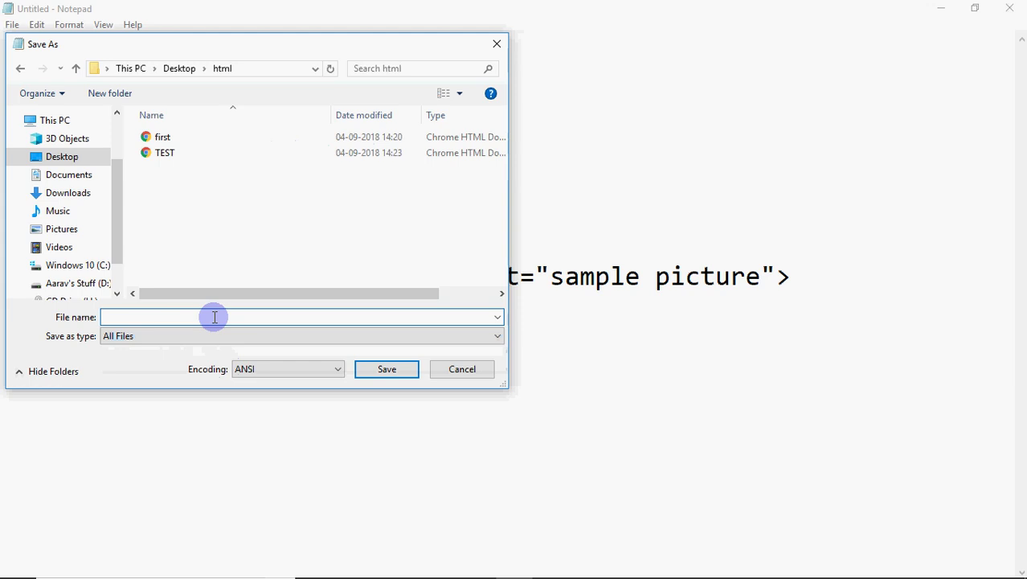
type("imgs.html")
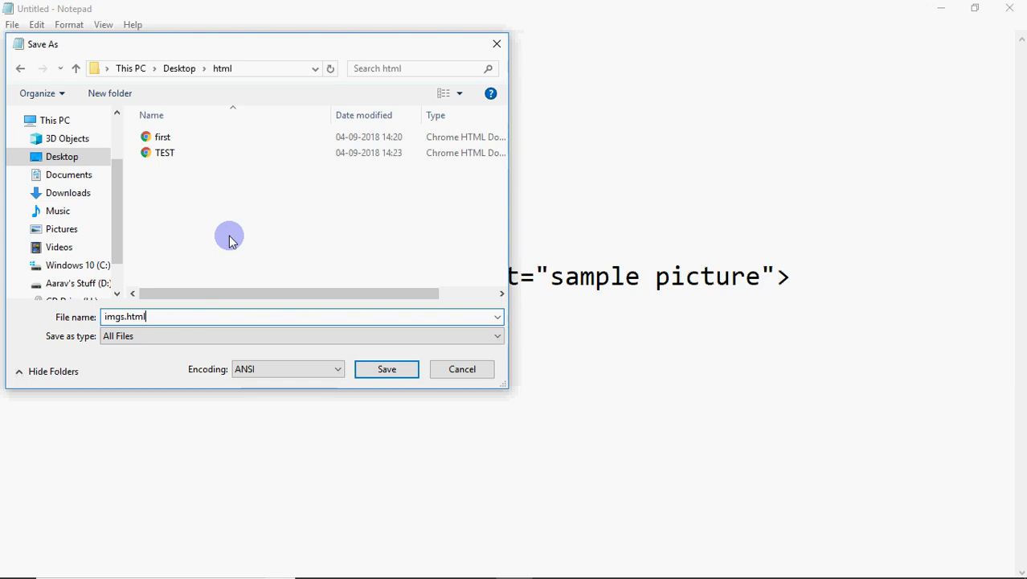
key("Return")
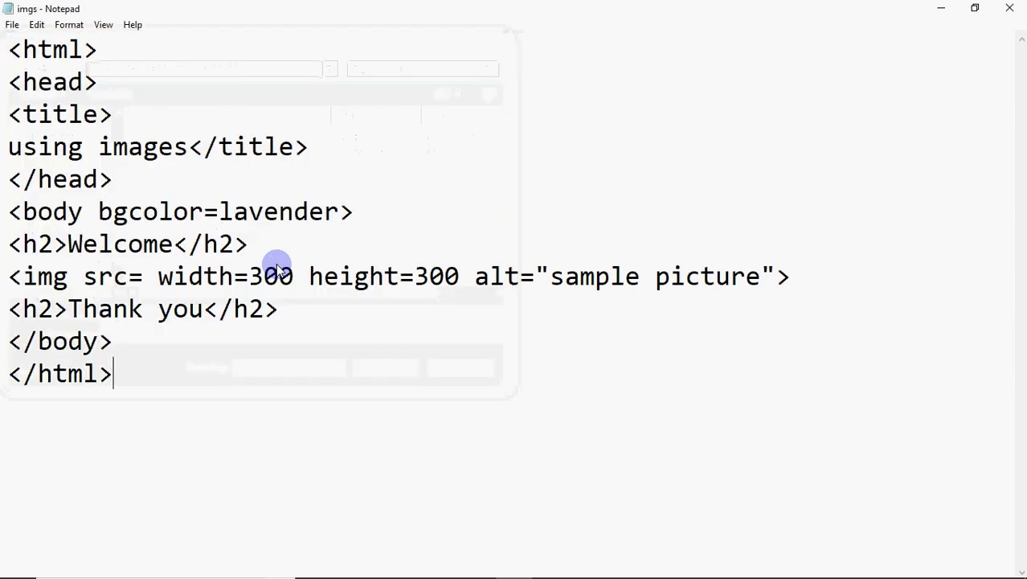
Copy the download image from the screens folder on the desktop.
left_click(945, 7)
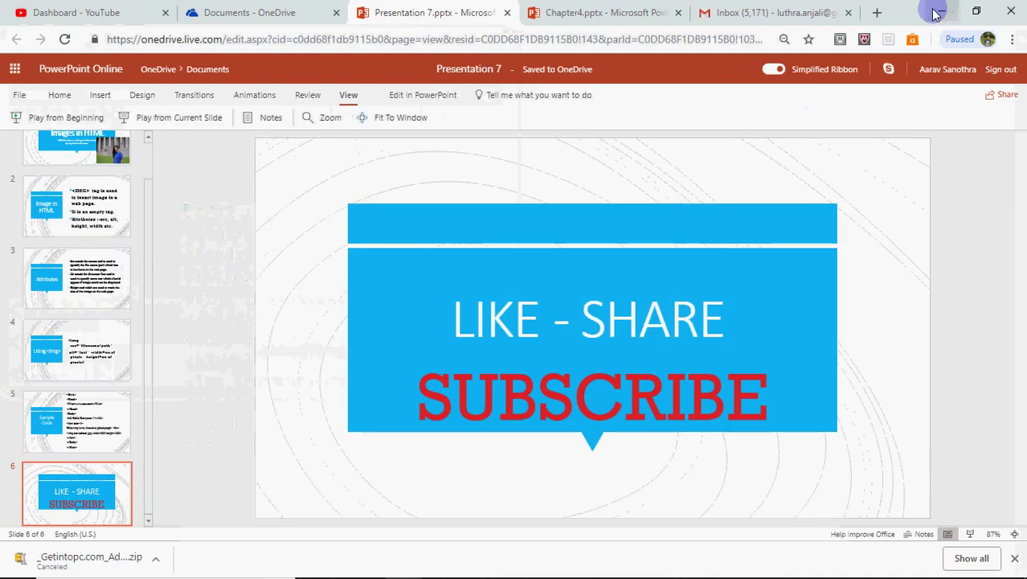
left_click(936, 8)
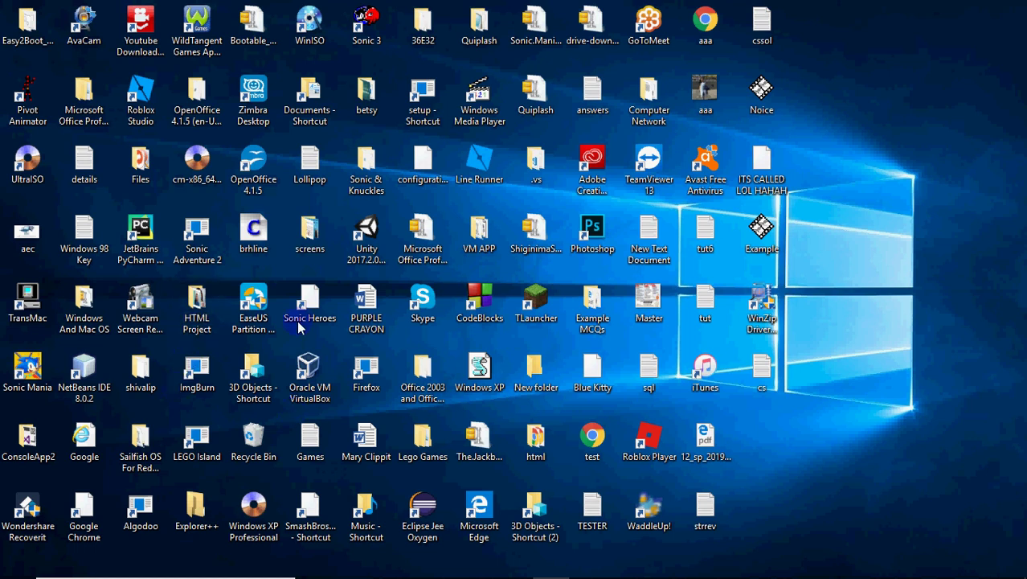
left_click(303, 231)
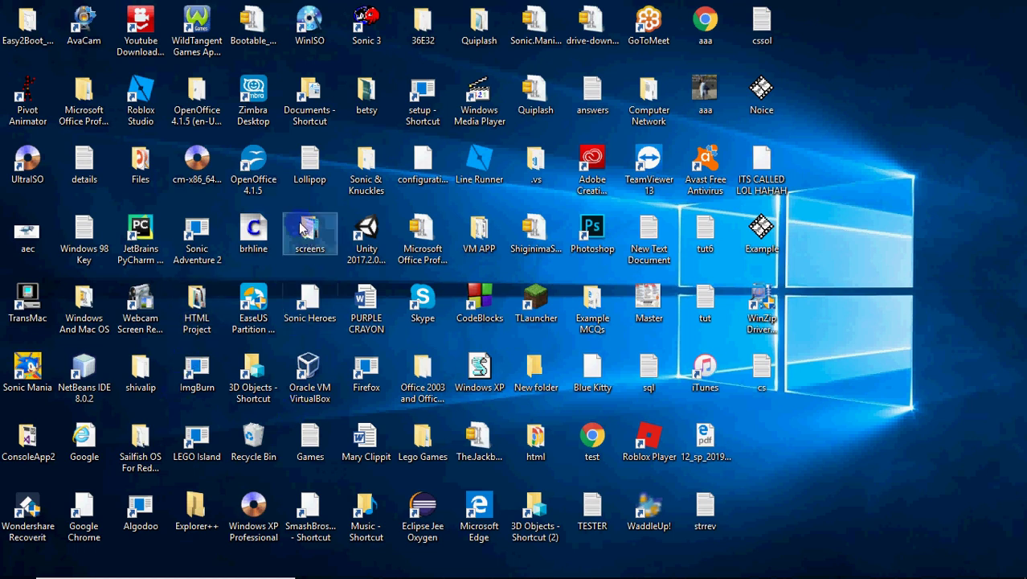
double_click(313, 235)
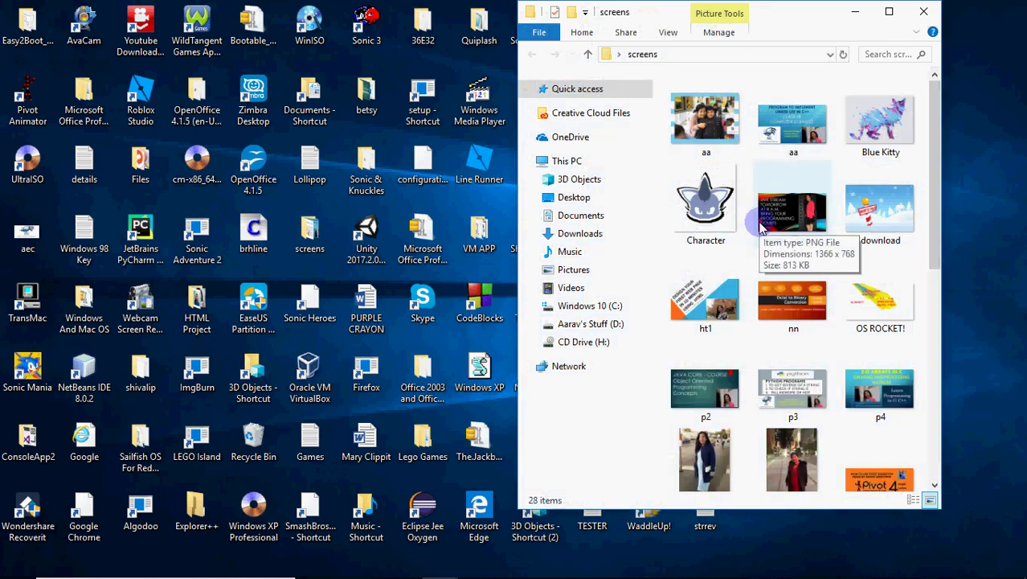
left_click(880, 211)
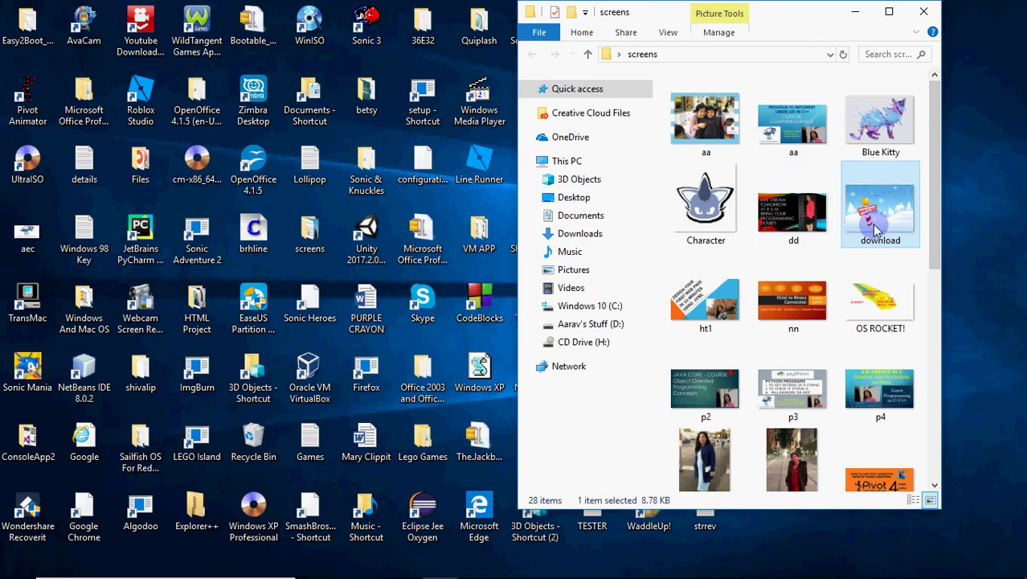
right_click(869, 224)
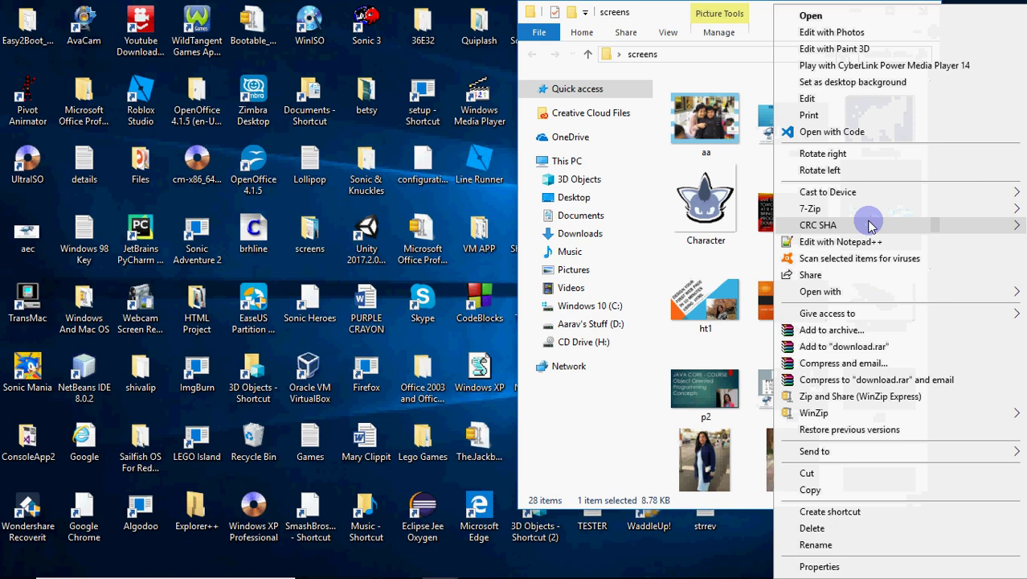
left_click(812, 490)
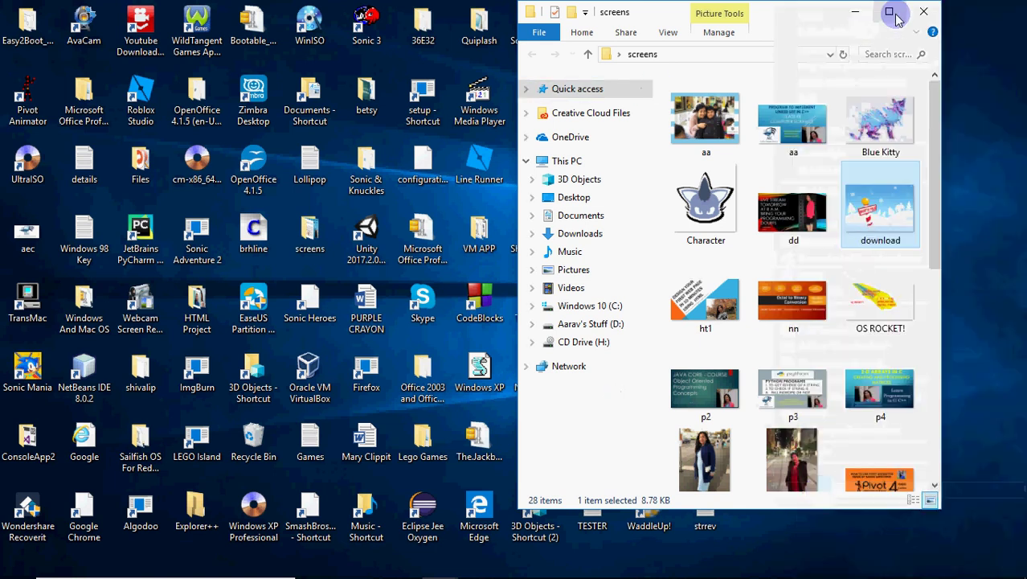
Paste the download image into the html folder and maximize its window.
left_click(855, 12)
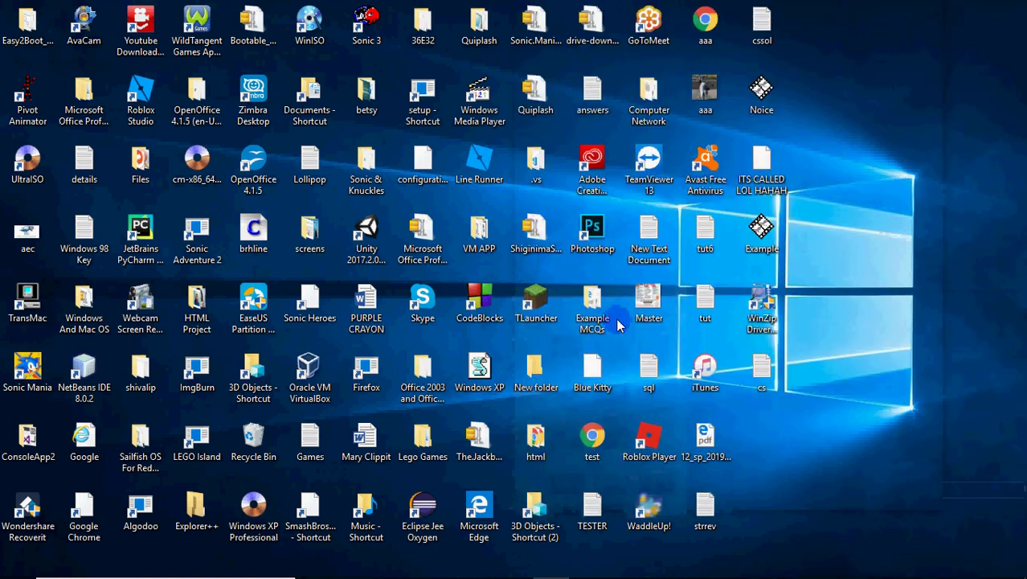
double_click(537, 444)
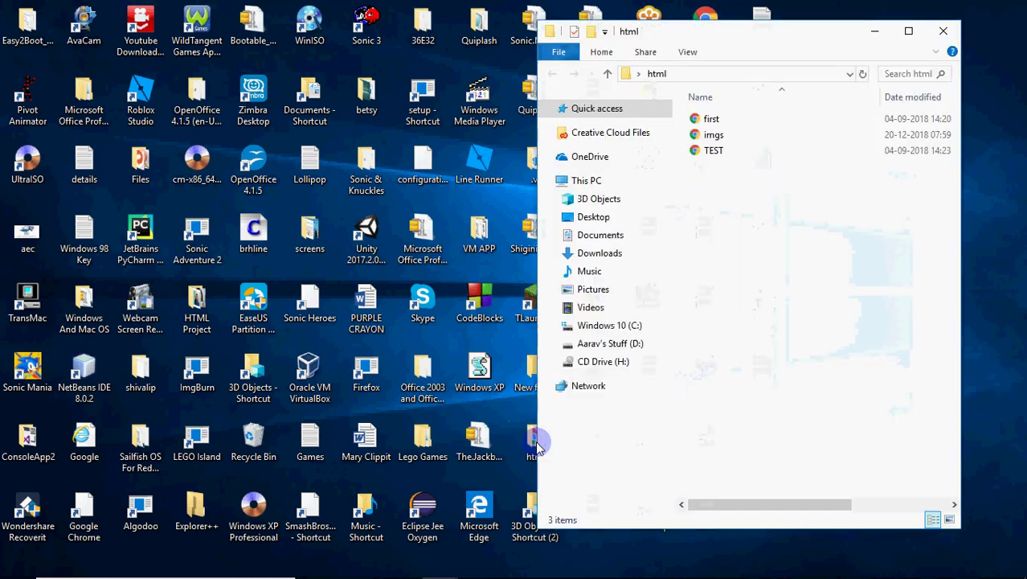
right_click(754, 336)
left_click(800, 169)
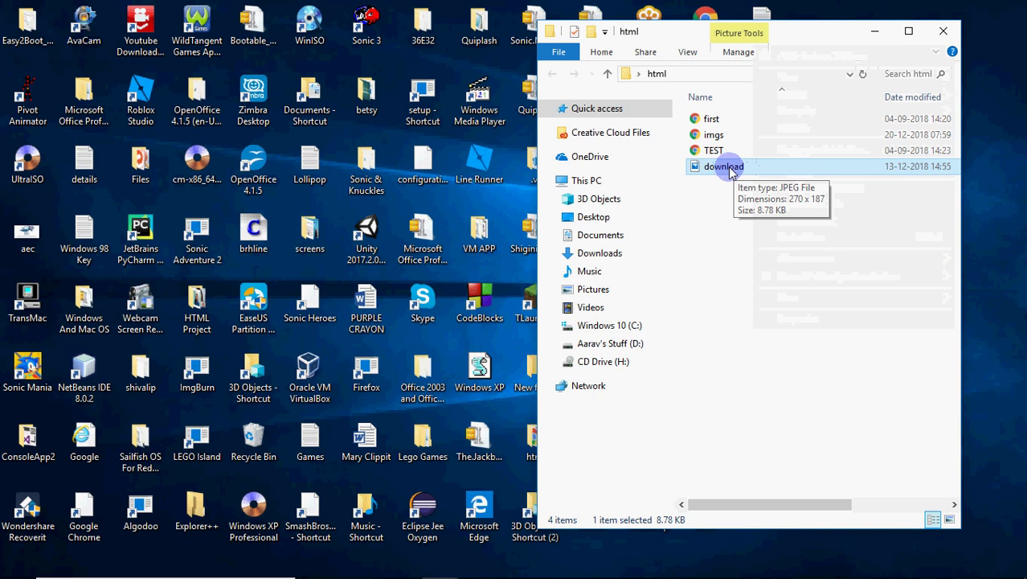
left_click(909, 34)
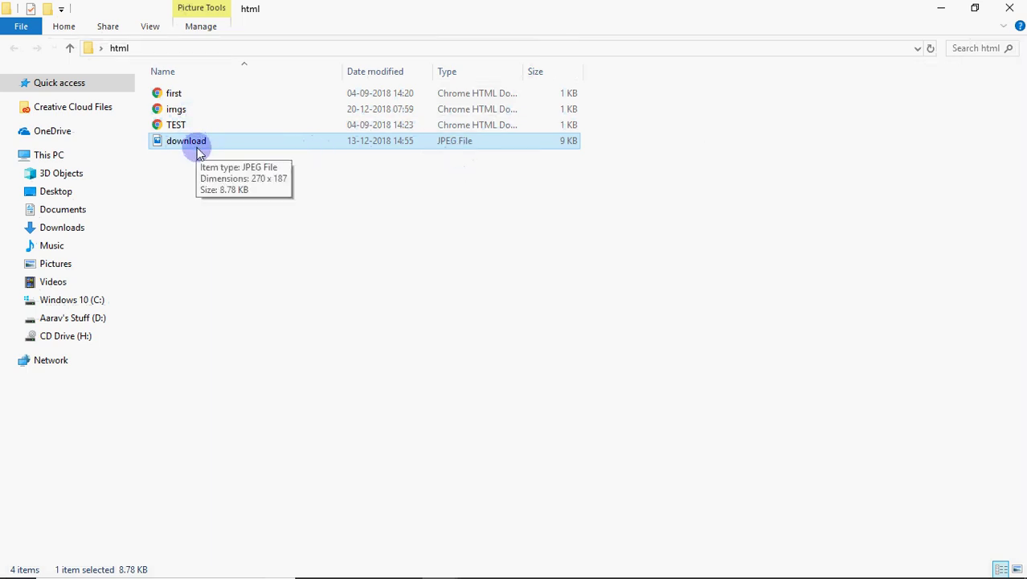
Set the img tag's src to "download.jpg" in the imgs code, fixing typos.
mouse_move(410, 567)
left_click(513, 563)
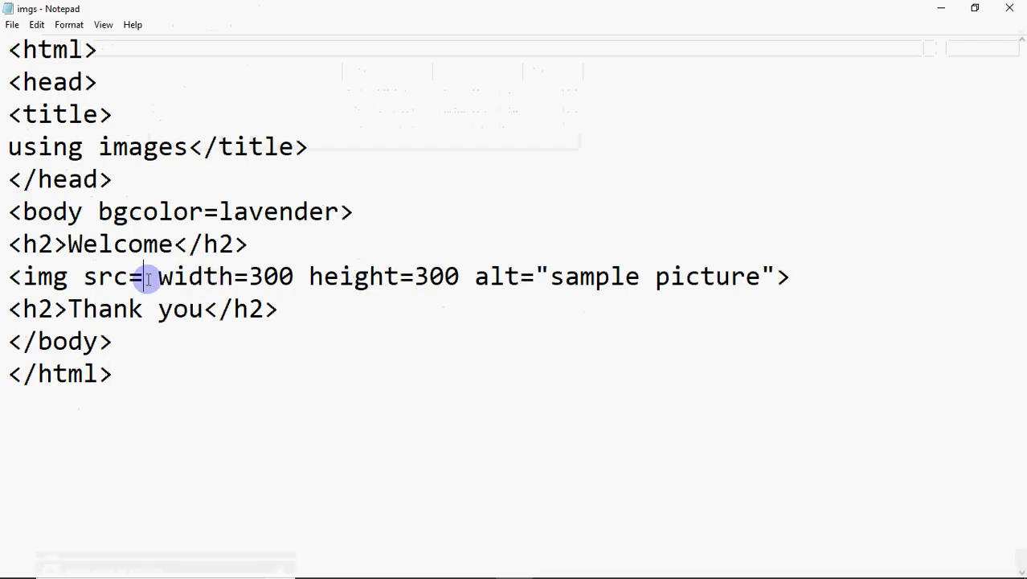
type("\"doe")
key("BackSpace")
type("wnload")
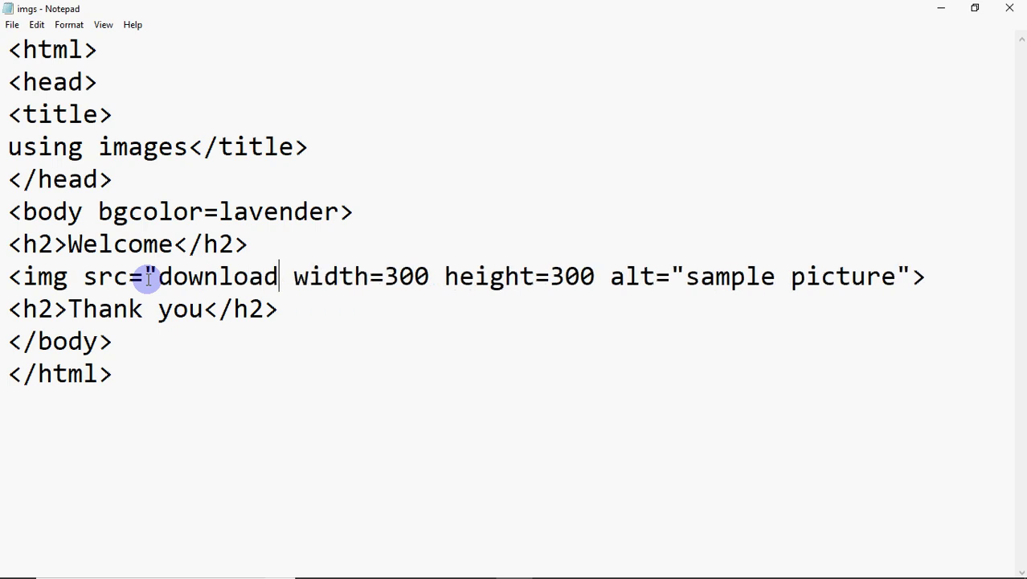
type(".jpg")
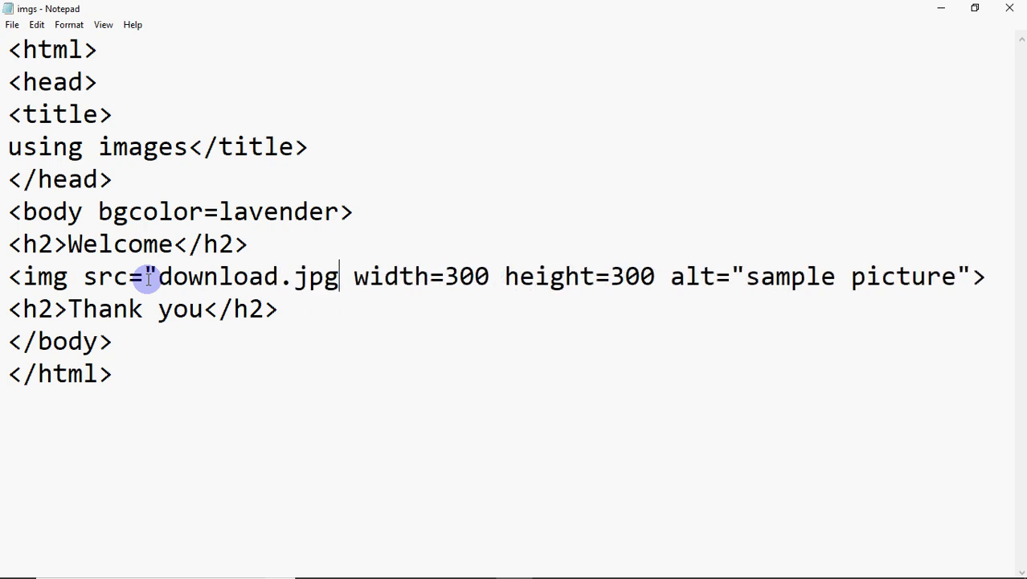
type("\"f")
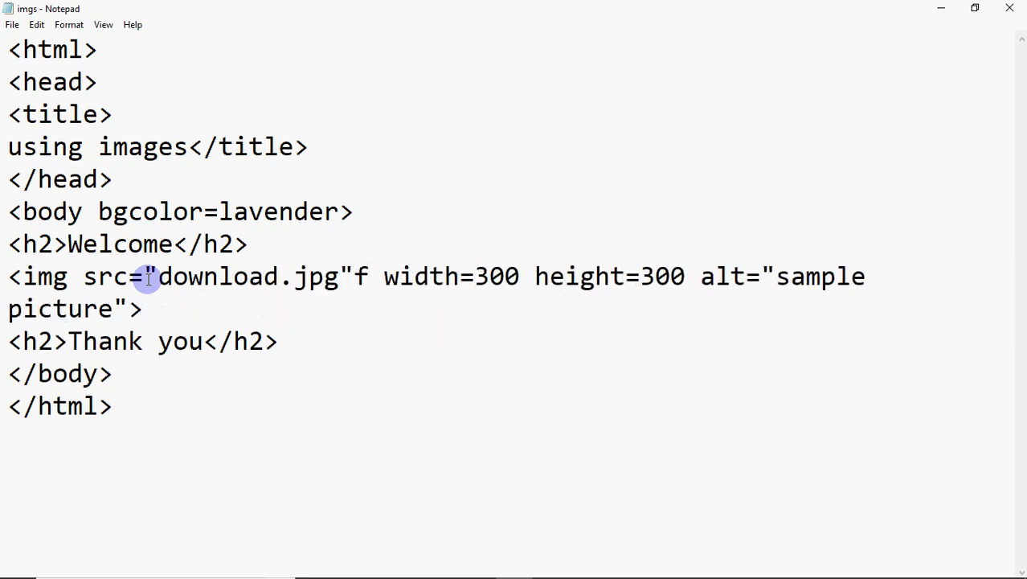
key("BackSpace")
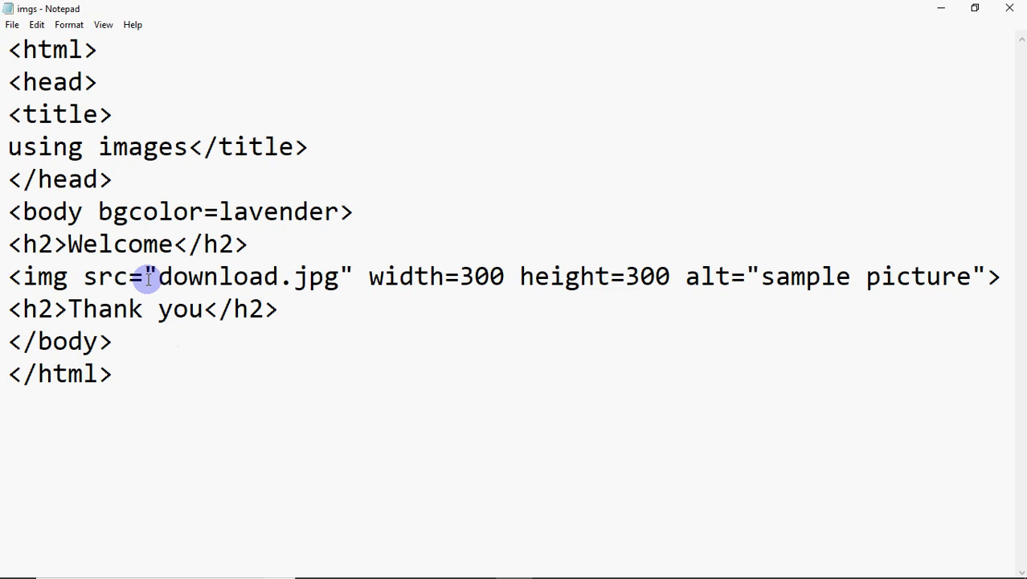
left_click(939, 9)
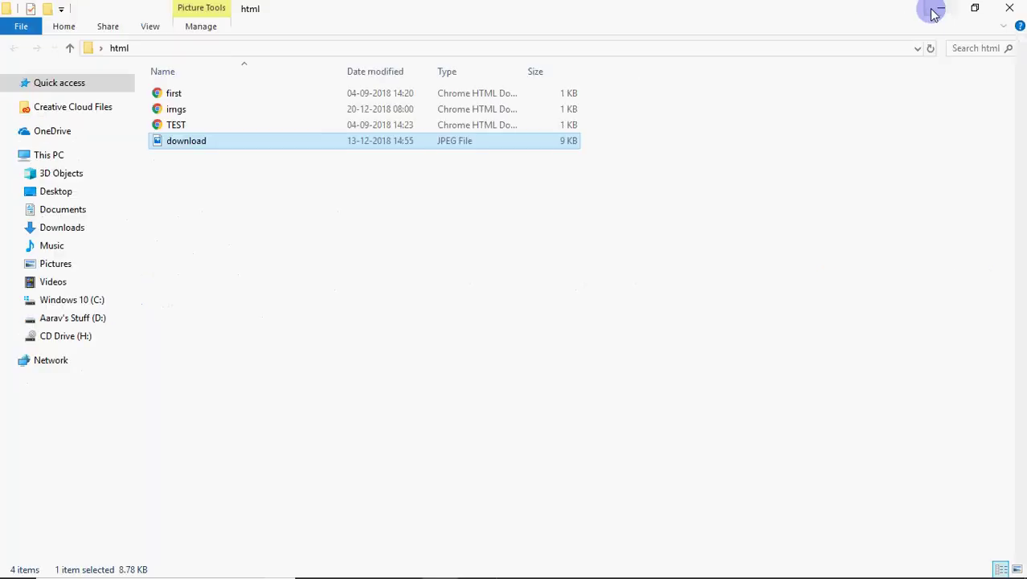
Open imgs.html from the html folder in Chrome.
left_click(193, 111)
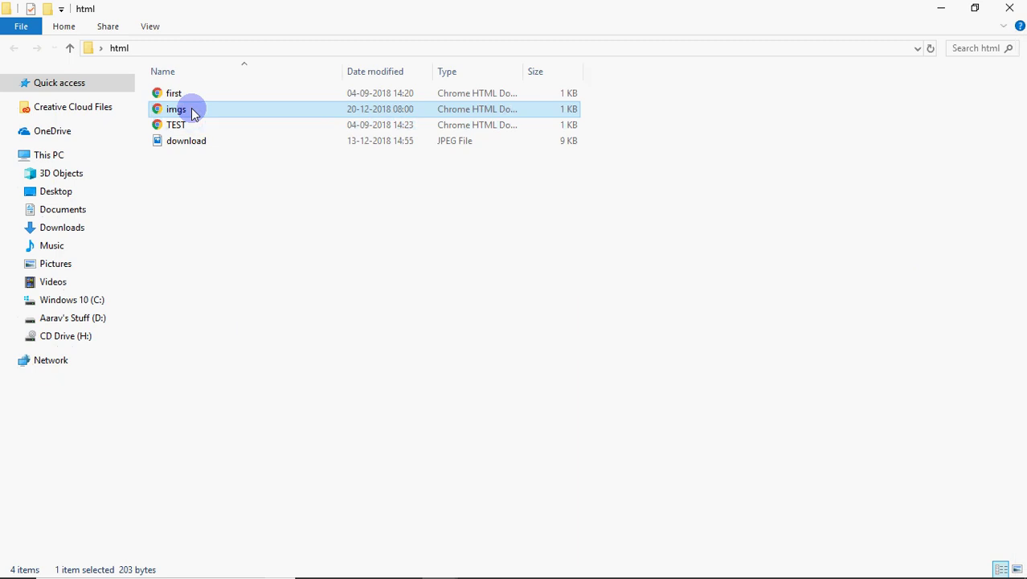
double_click(193, 112)
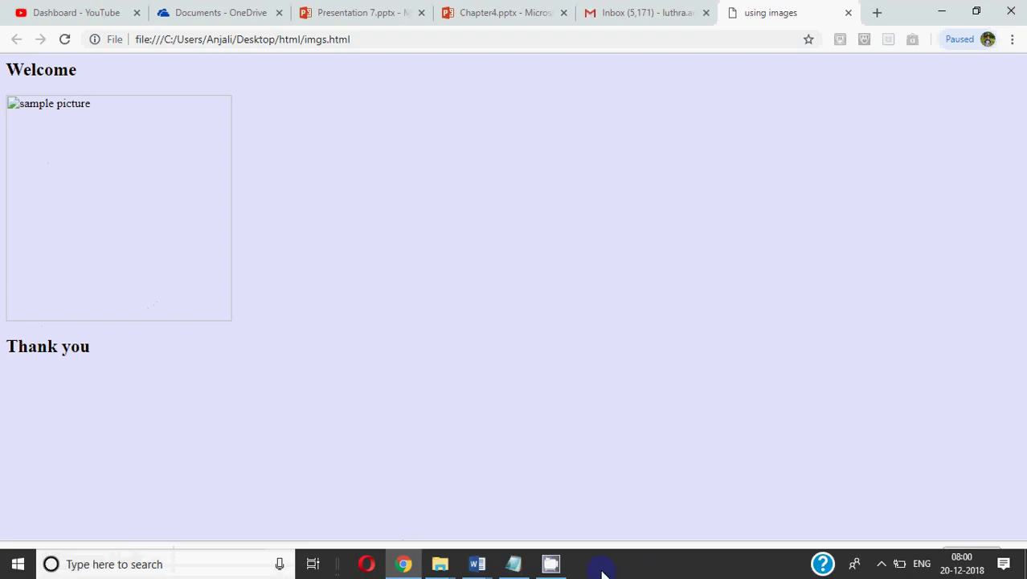
Rename the download JPEG in the html folder to 'pic'.
left_click(440, 563)
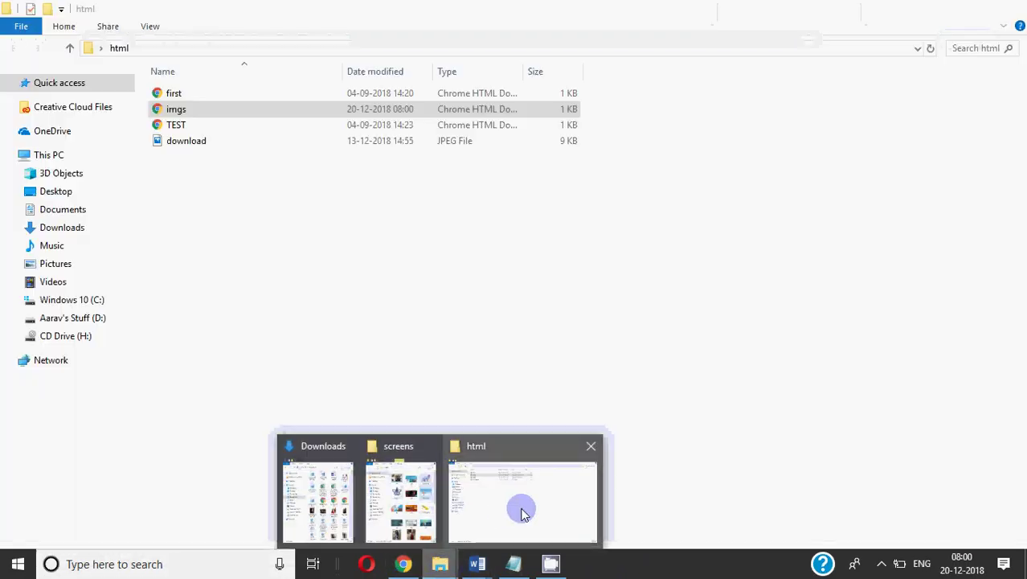
left_click(521, 510)
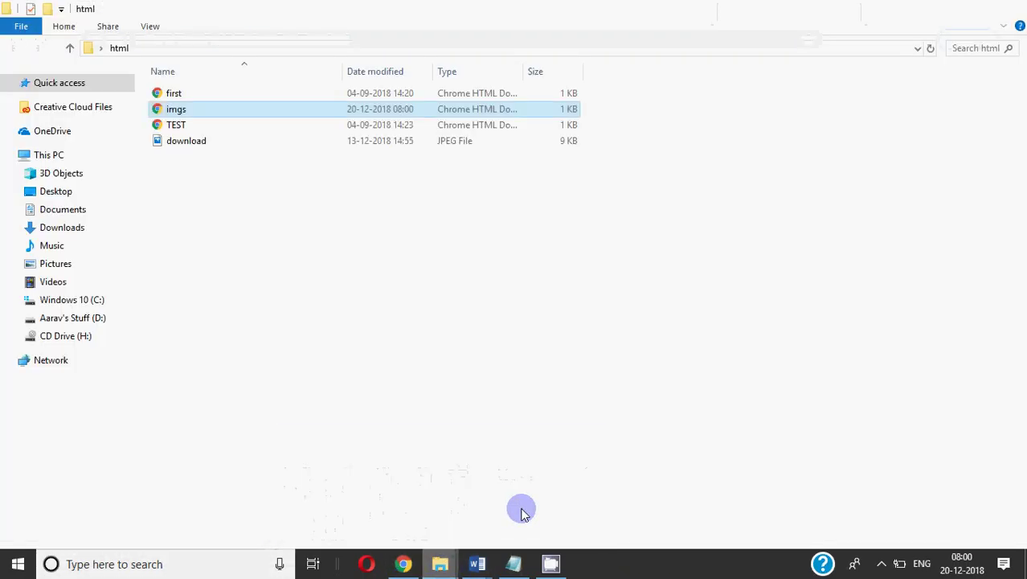
right_click(179, 149)
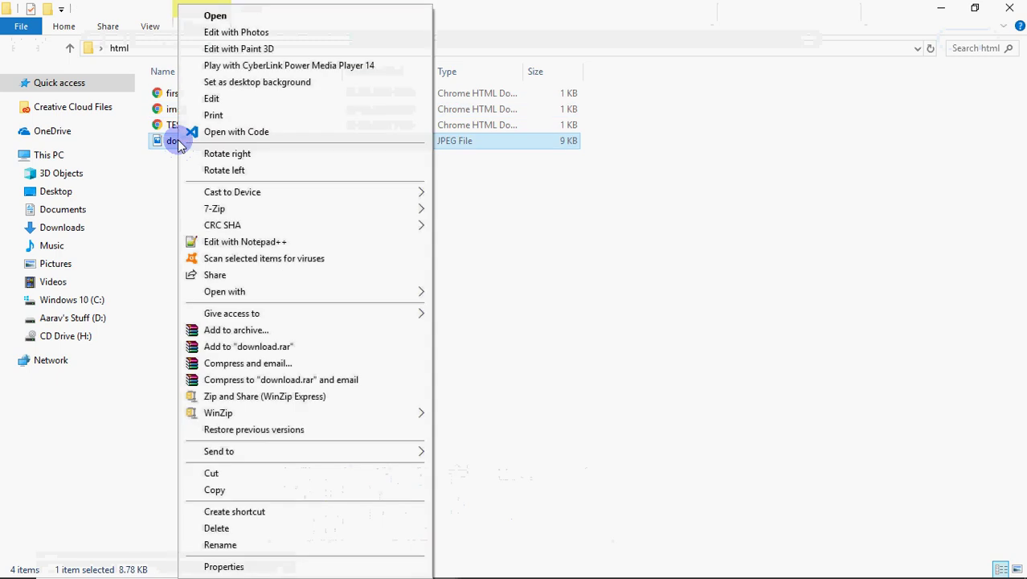
left_click(231, 546)
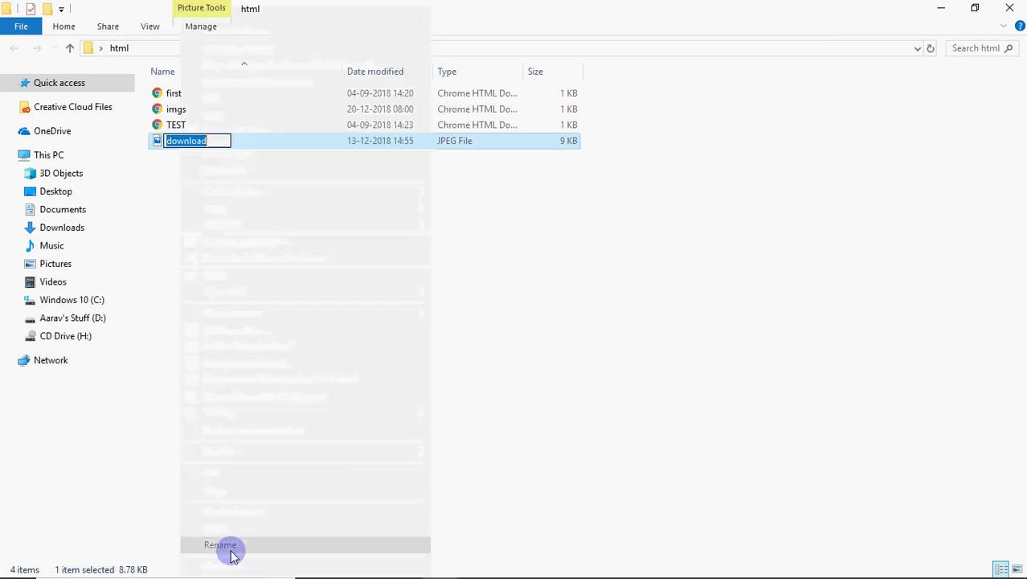
type("pic")
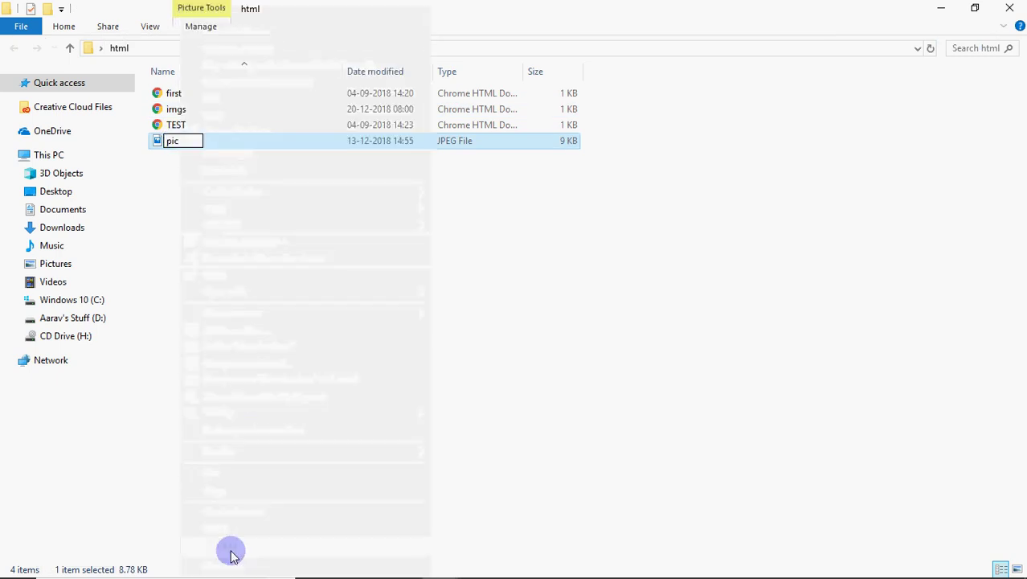
key("Return")
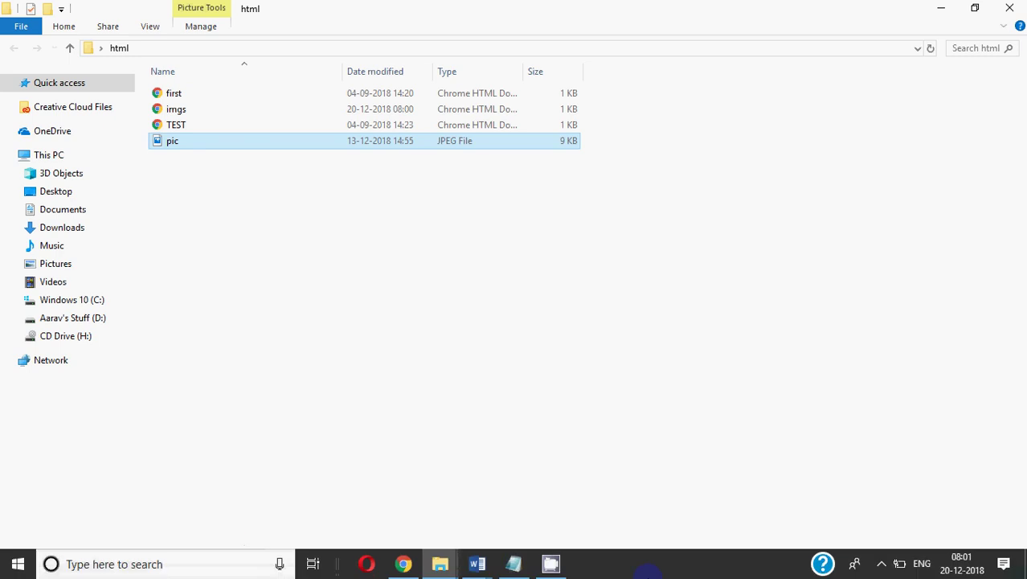
left_click(513, 564)
Replace download with pic in the img src and save imgs via File > Save.
key("BackSpace")
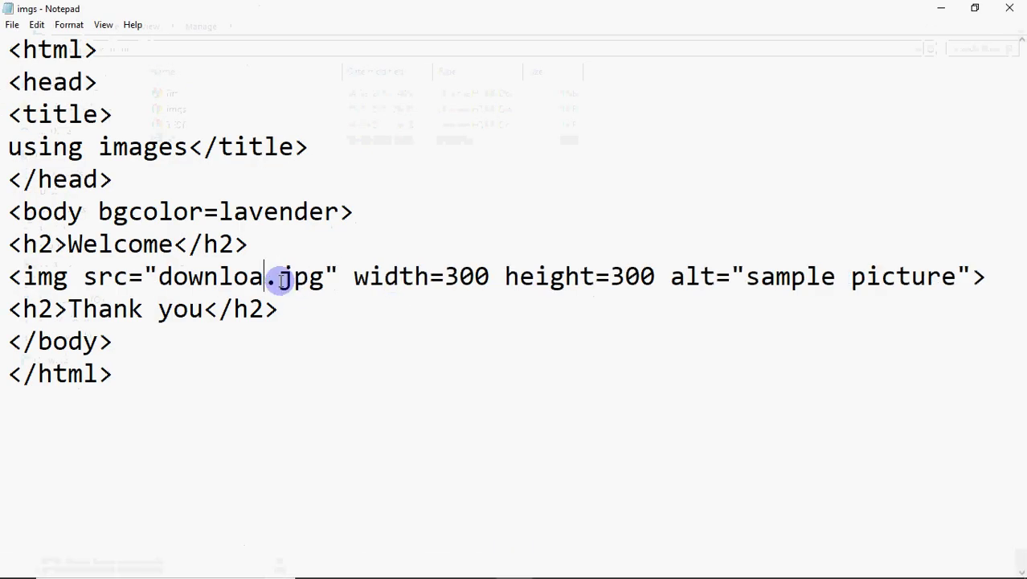
key("BackSpace")
key("BackSpace")
key("BackSpace")
key("BackSpace")
key("BackSpace")
key("BackSpace")
type("pic")
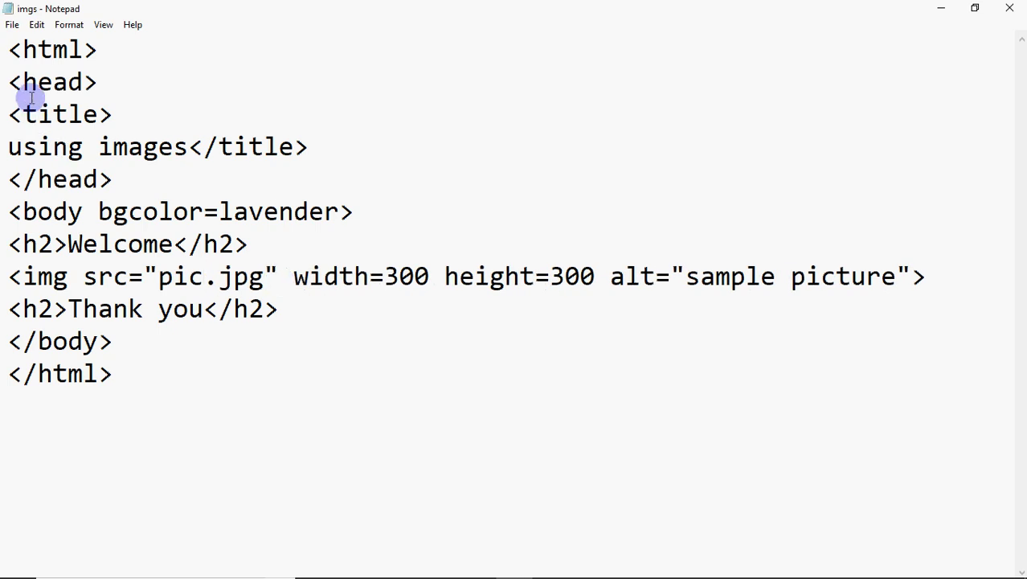
left_click(12, 25)
left_click(13, 80)
left_click(931, 14)
mouse_move(412, 569)
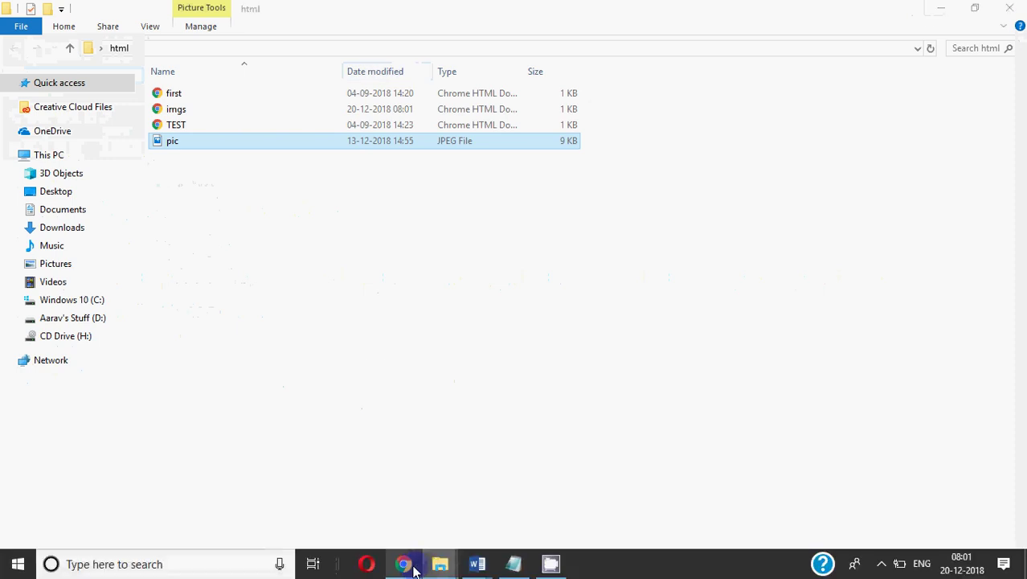
Reload imgs.html in Chrome, then switch to the screens folder window.
left_click(410, 566)
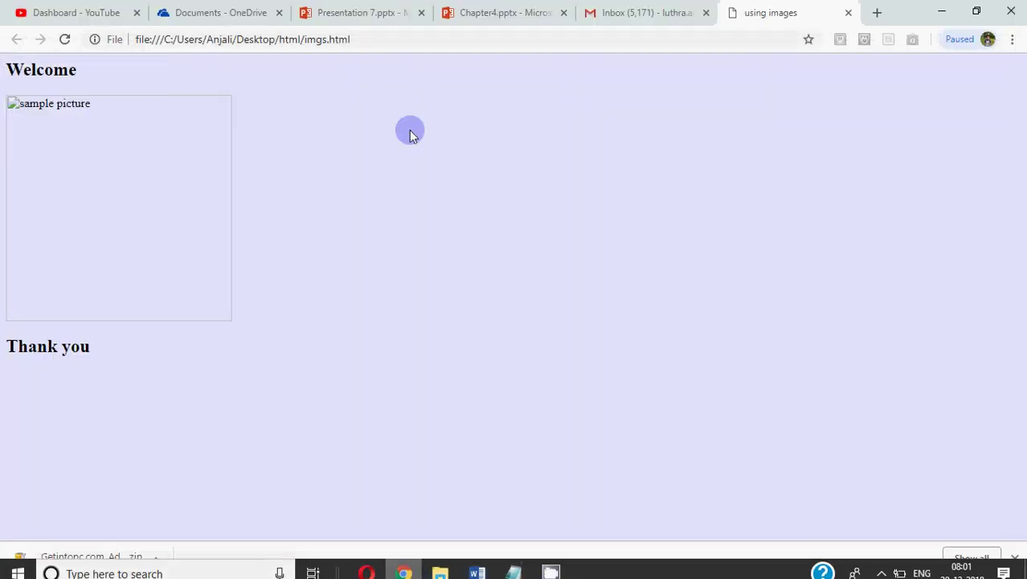
left_click(66, 40)
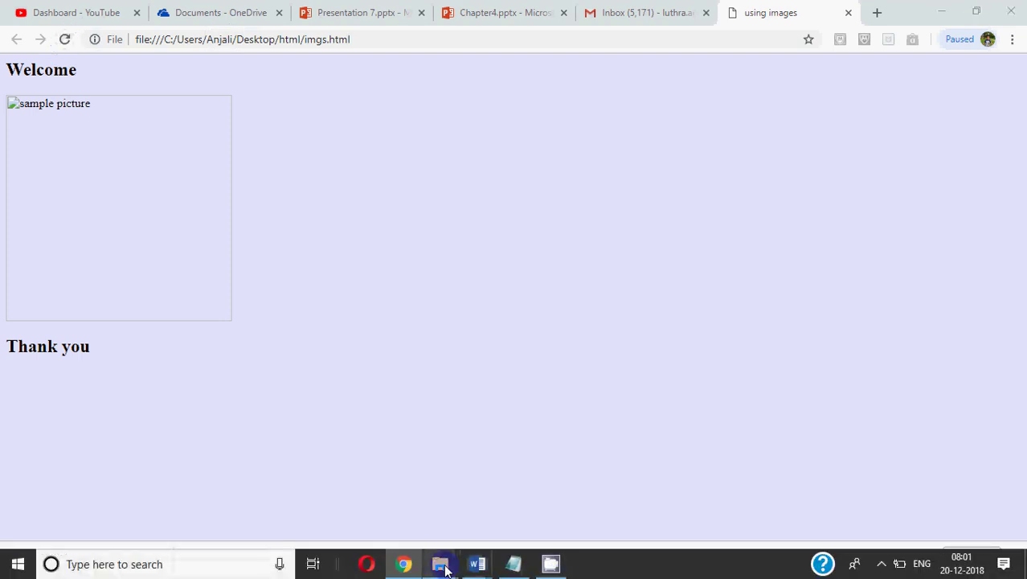
mouse_move(441, 563)
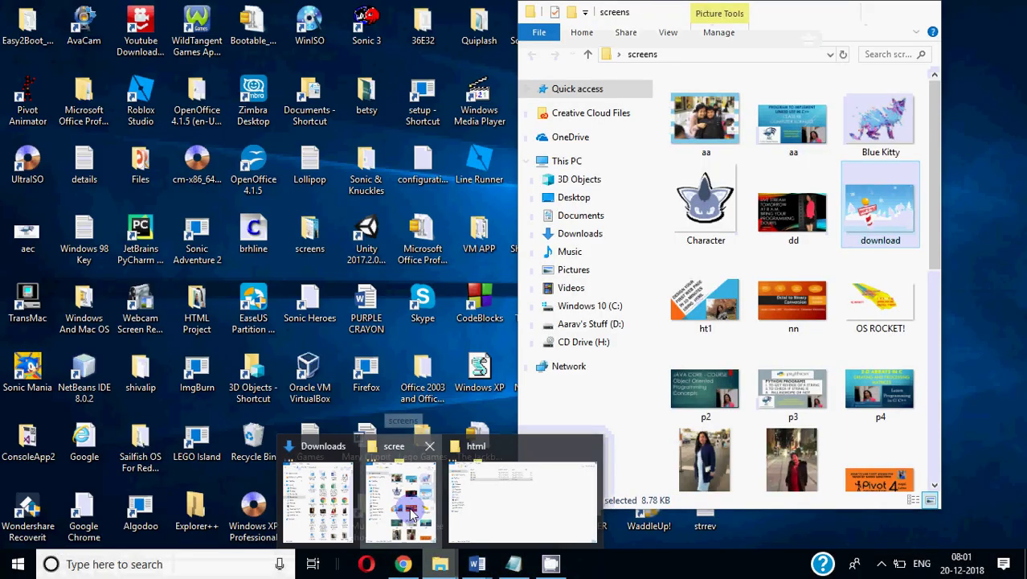
left_click(410, 515)
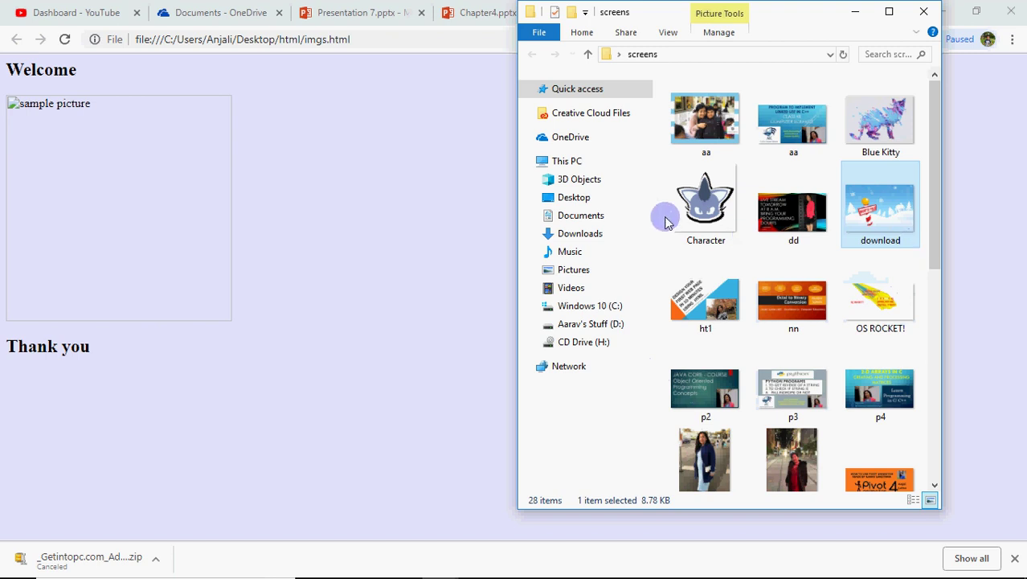
Copy the Character image from the screens folder.
left_click(718, 208)
right_click(717, 207)
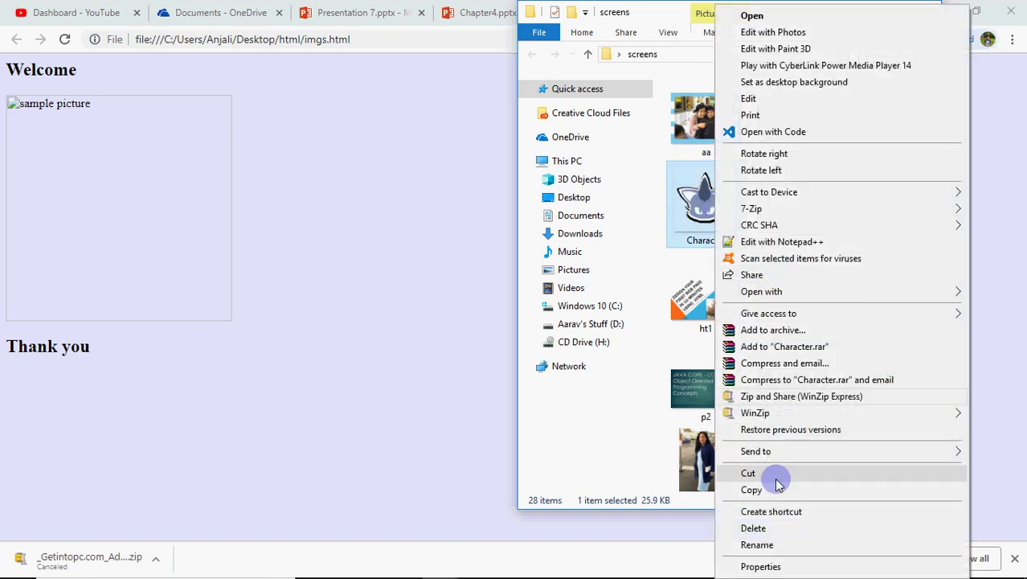
left_click(751, 489)
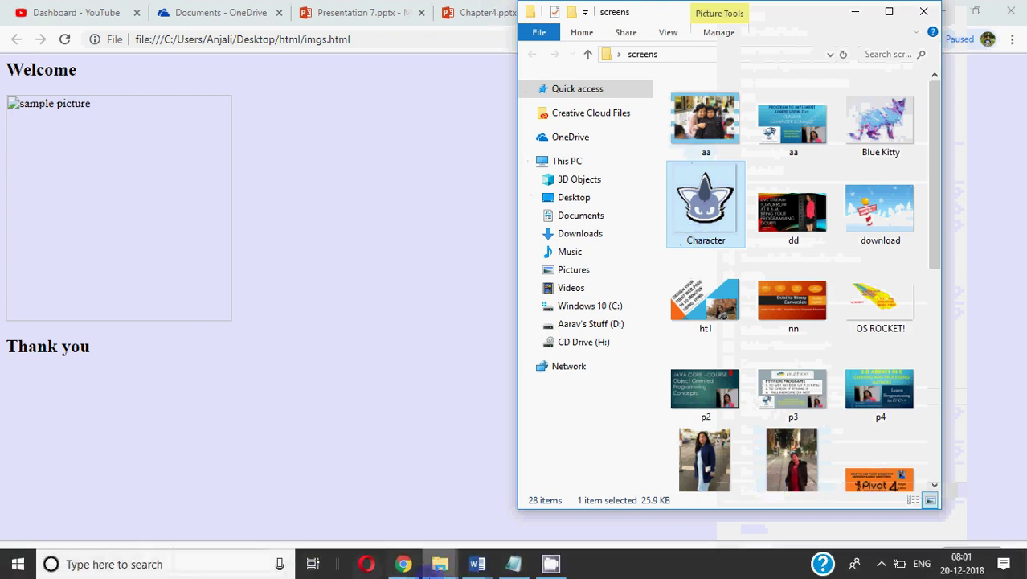
Paste the Character image into the html folder and refresh the listing with F5.
left_click(439, 564)
left_click(508, 534)
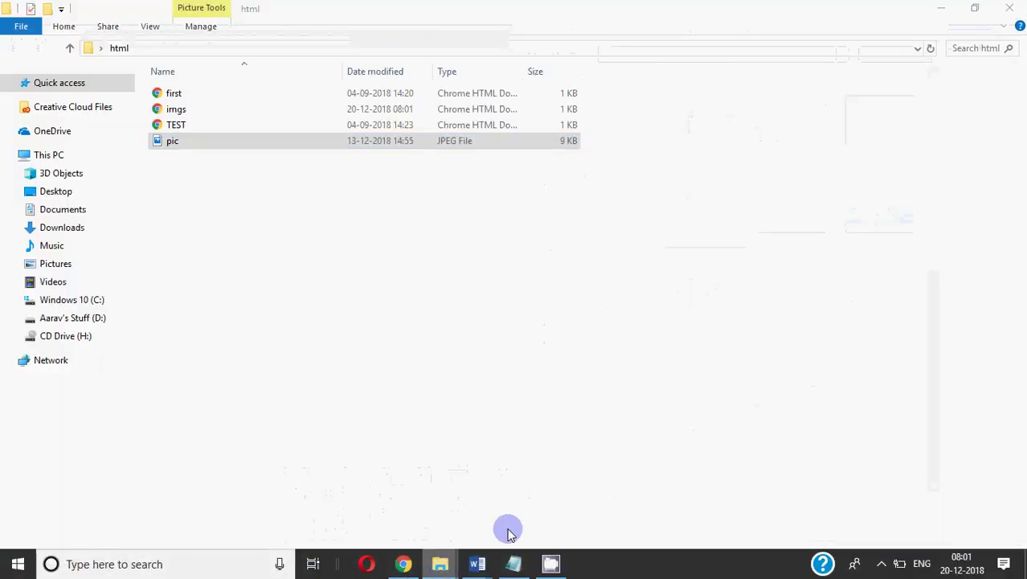
right_click(441, 223)
left_click(489, 351)
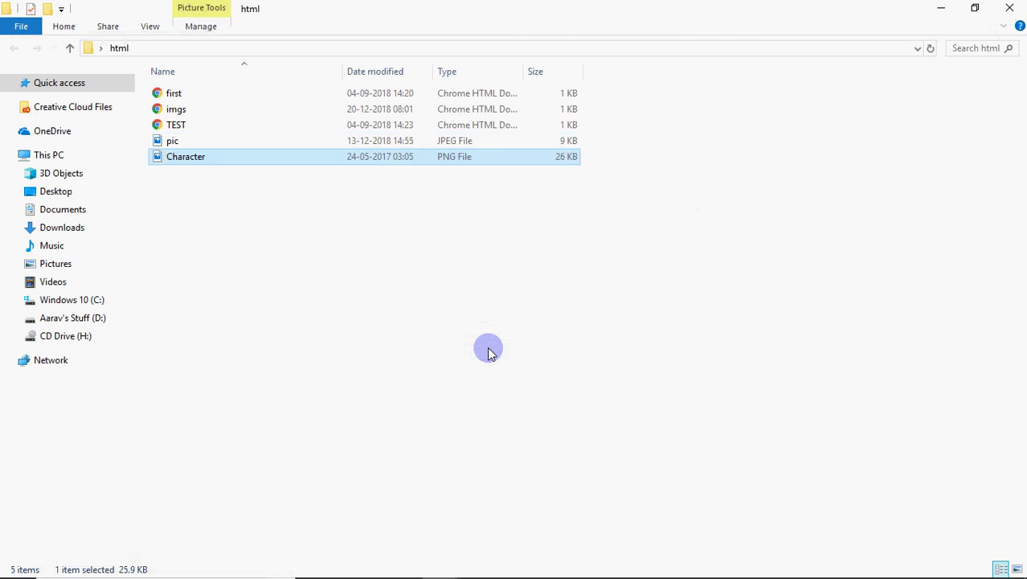
key("F5")
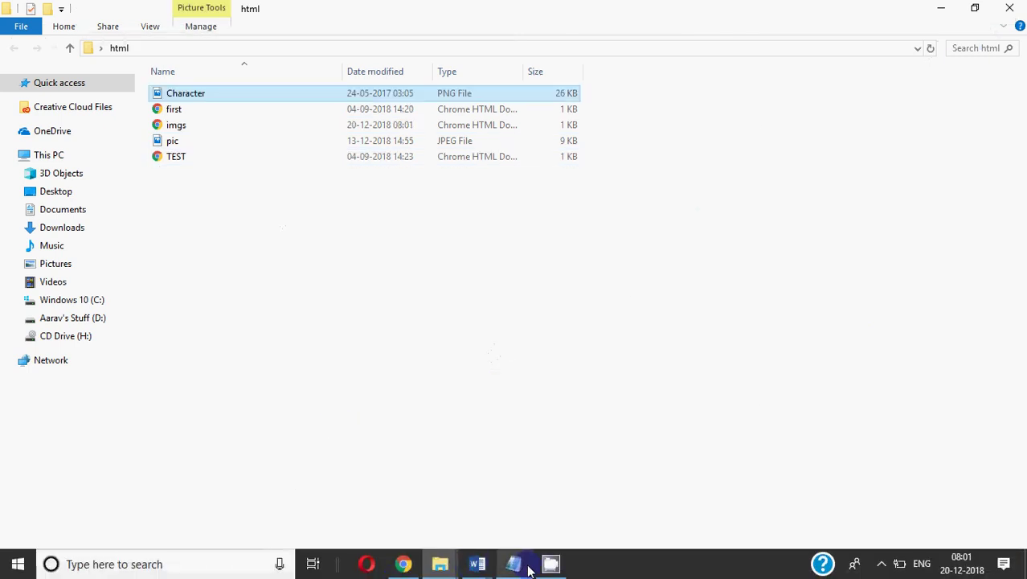
left_click(528, 567)
Change the img src from pic.jpg to Character.png.
key("BackSpace")
key("BackSpace")
key("BackSpace")
type("Character")
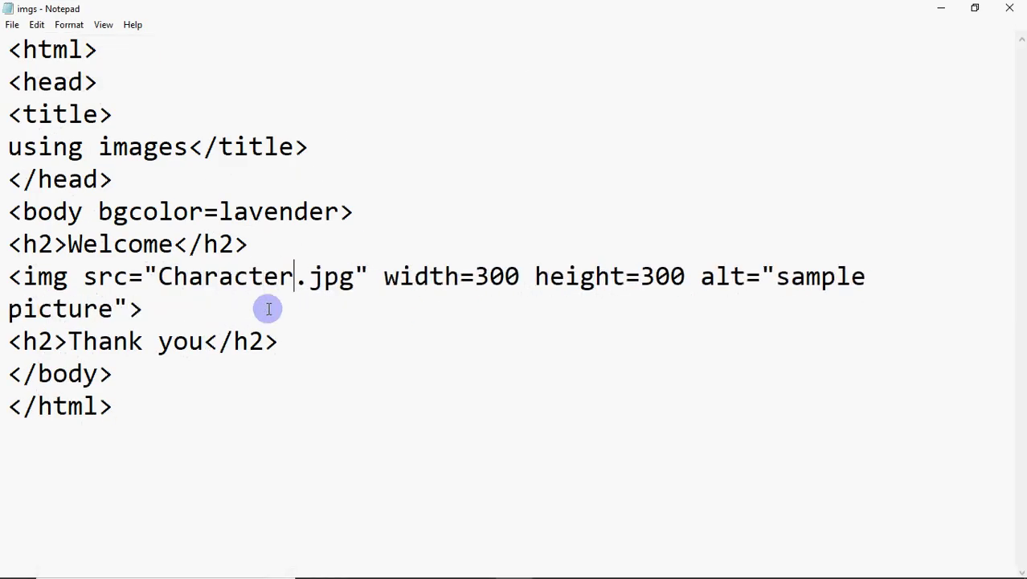
left_click(338, 283)
key("BackSpace")
key("BackSpace")
type("pn")
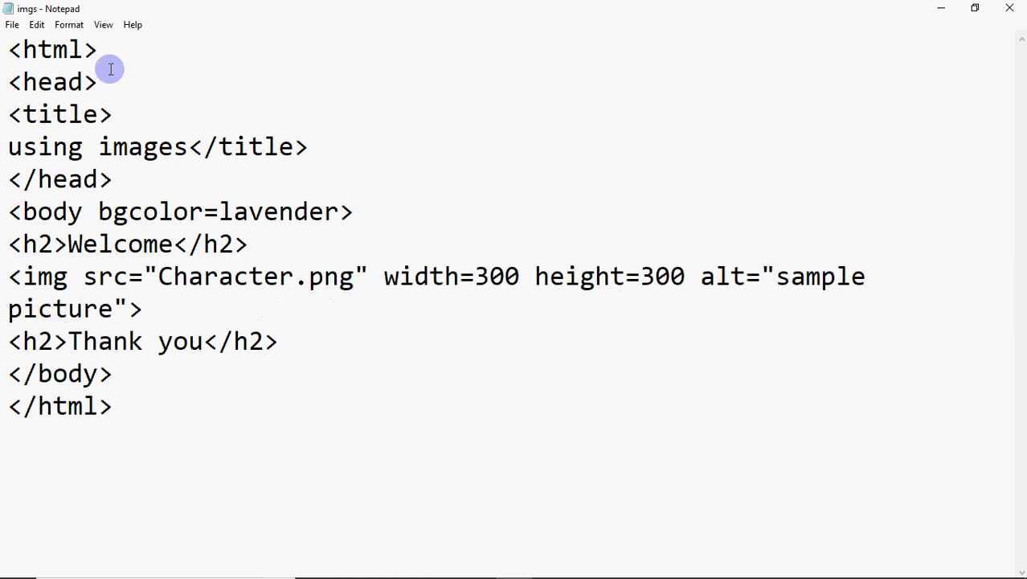
Save the edited imgs file and return to Chrome.
left_click(10, 24)
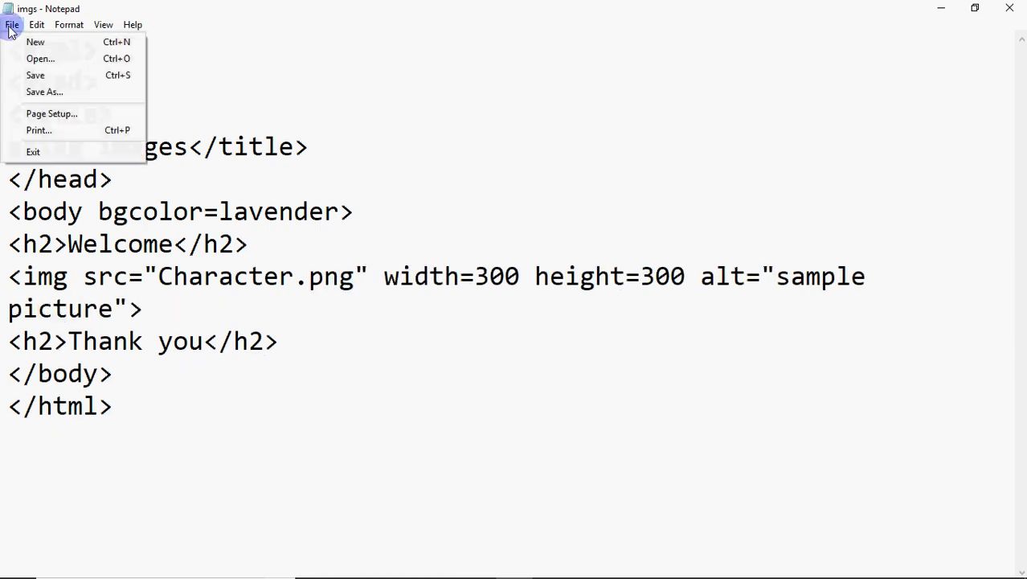
left_click(24, 75)
mouse_move(394, 574)
left_click(404, 563)
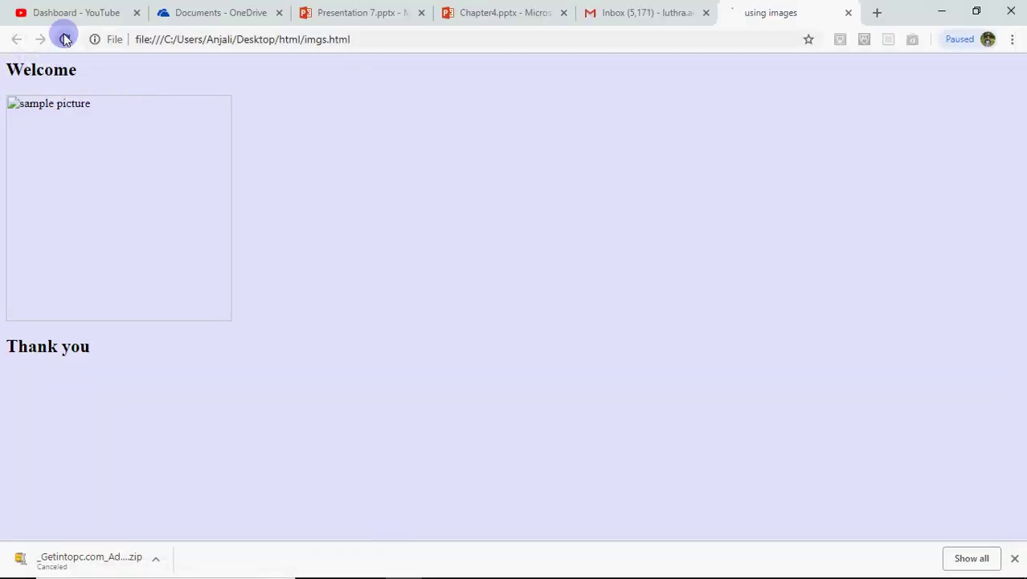
Reload imgs.html in Chrome so the Character picture appears between Welcome and Thank you.
left_click(65, 39)
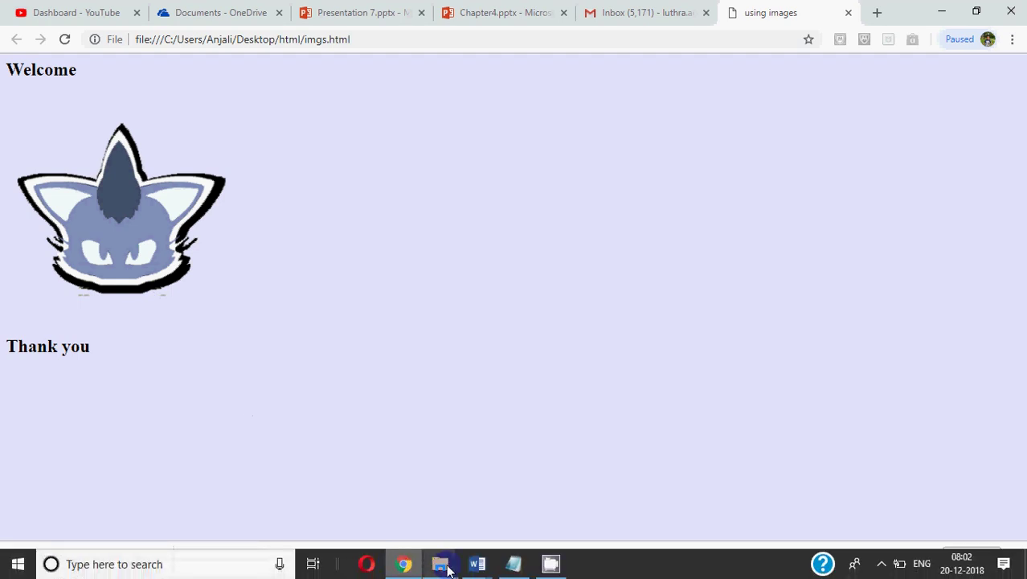
mouse_move(441, 563)
left_click(520, 500)
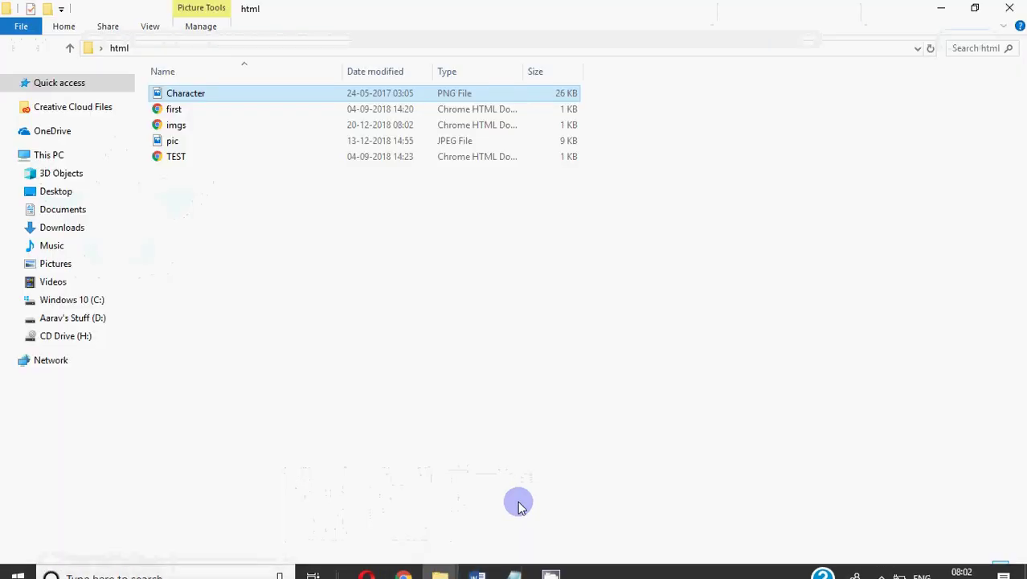
Copy the tt image from the screens folder and paste it into the html folder.
left_click(440, 565)
left_click(407, 508)
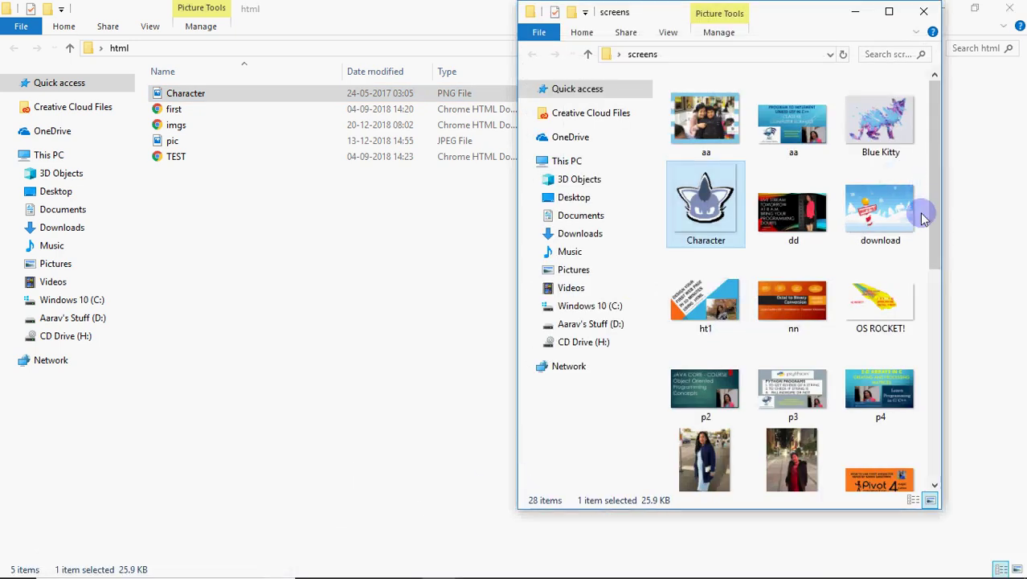
left_click_drag(940, 207, 987, 401)
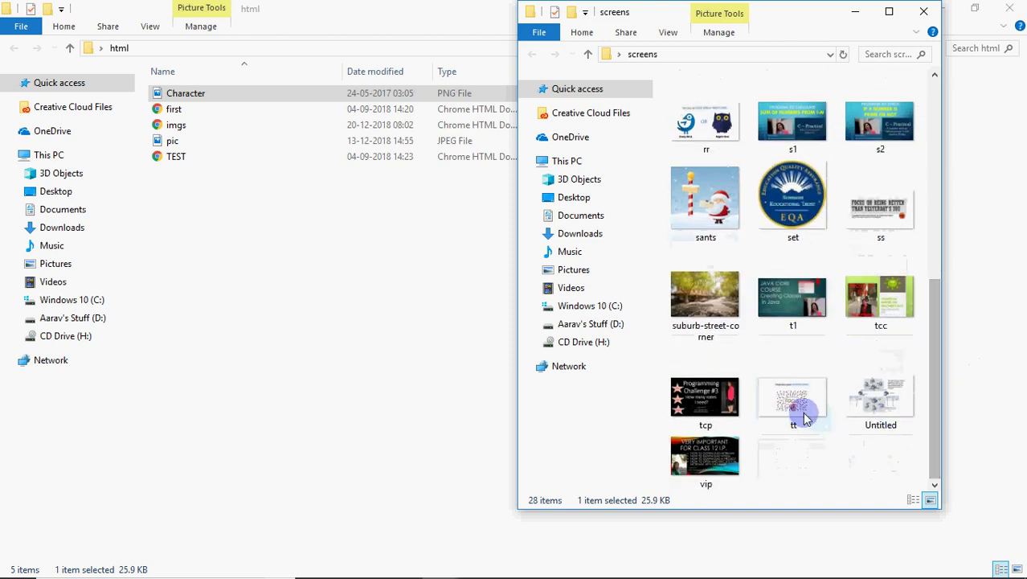
left_click(801, 414)
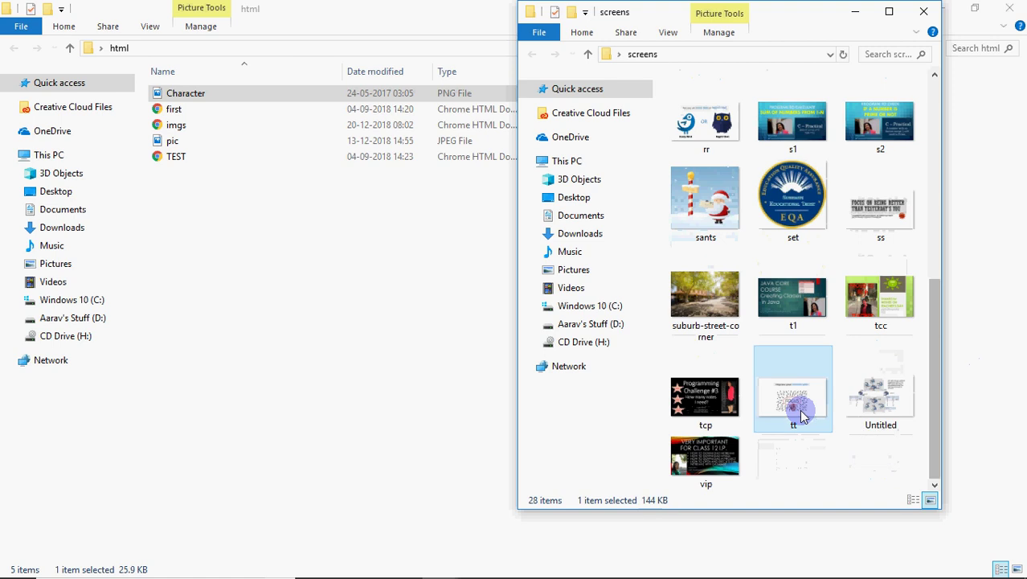
right_click(800, 414)
left_click(798, 490)
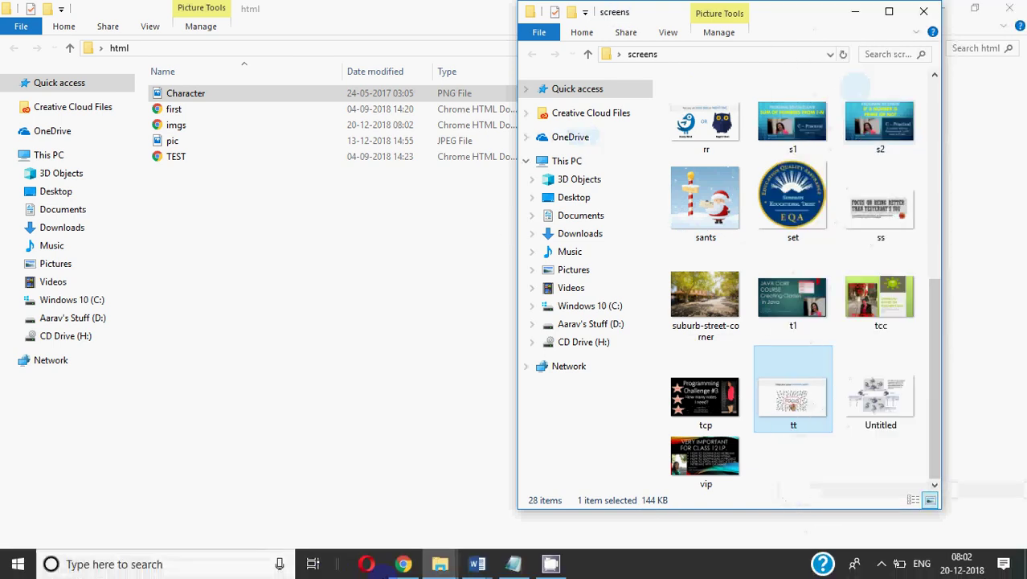
mouse_move(440, 563)
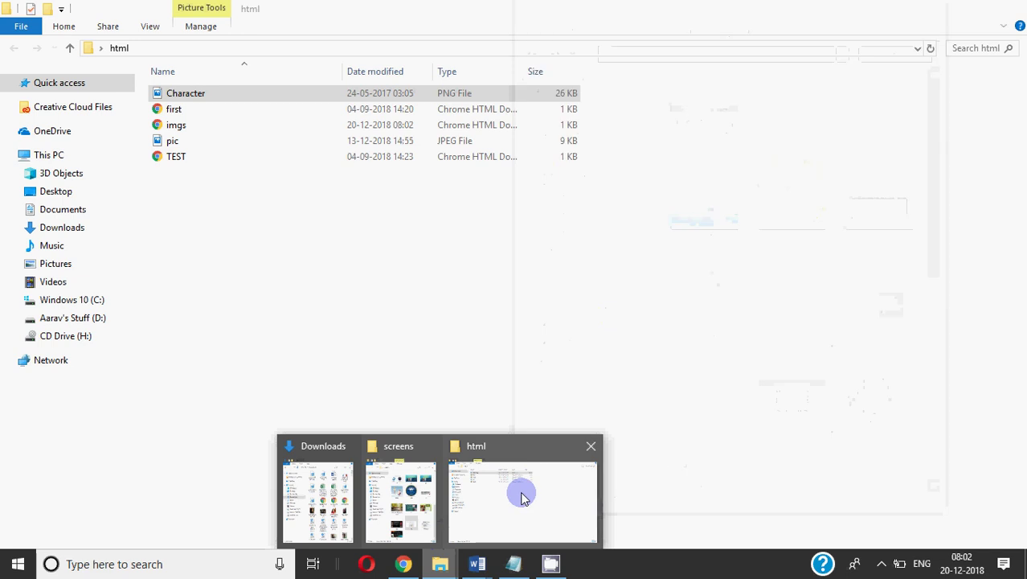
left_click(521, 489)
right_click(518, 363)
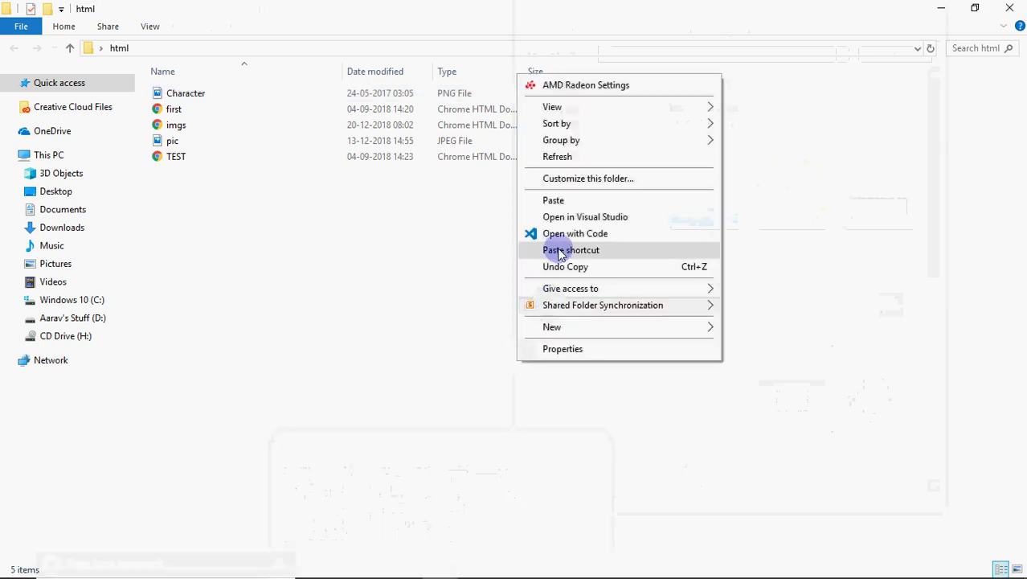
left_click(555, 200)
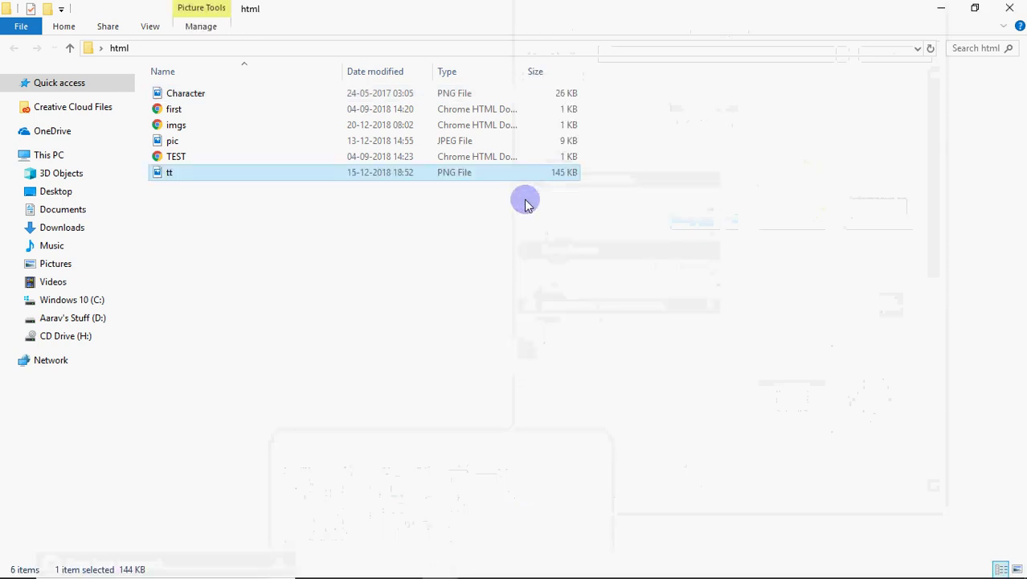
mouse_move(414, 573)
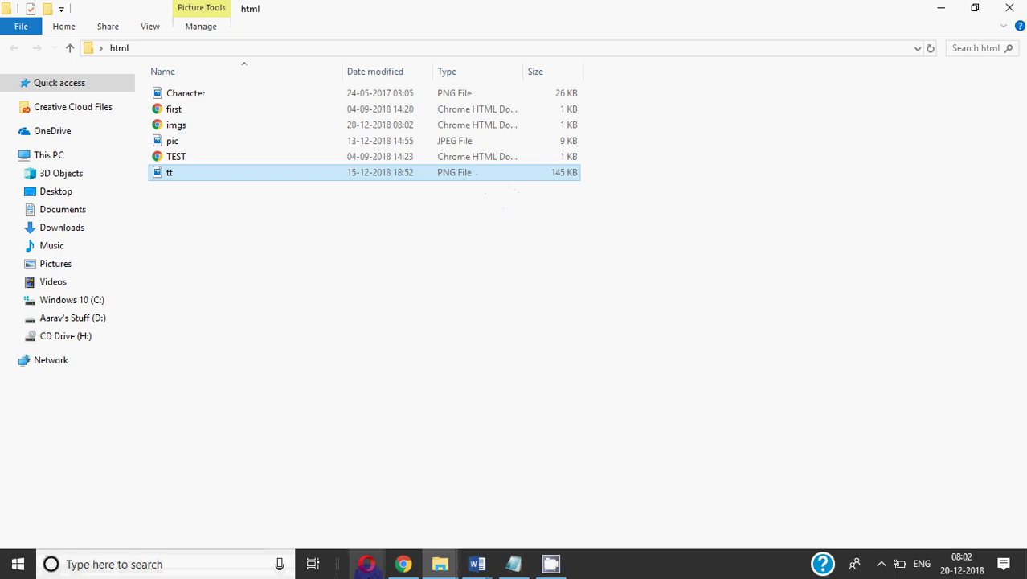
Rename the body tag's bgcolor attribute to background.
left_click(513, 564)
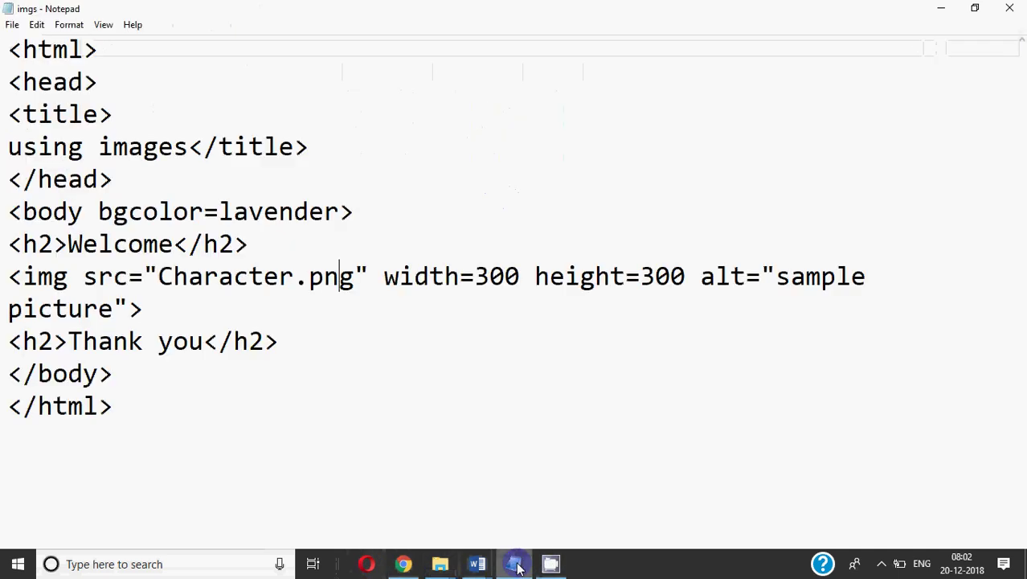
left_click(127, 212)
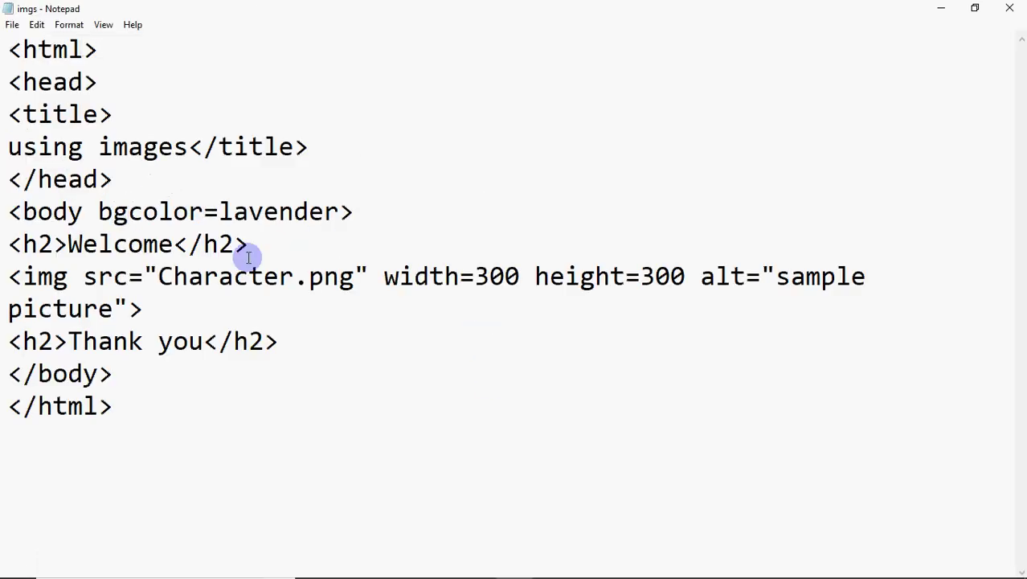
key("BackSpace")
type("ackgrund")
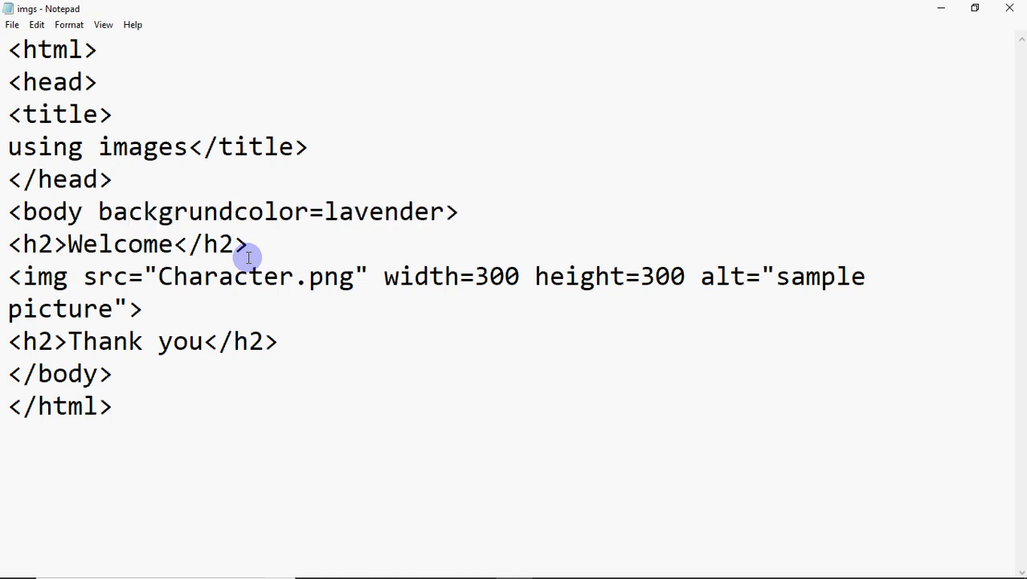
key("Delete")
key("Delete")
key("Delete")
key("Delete")
key("Delete")
Replace the lavender value with tt.png and correct the background spelling.
left_click(366, 214)
key("BackSpace")
key("BackSpace")
key("BackSpace")
key("BackSpace")
key("BackSpace")
key("BackSpace")
key("BackSpace")
type("tt.png")
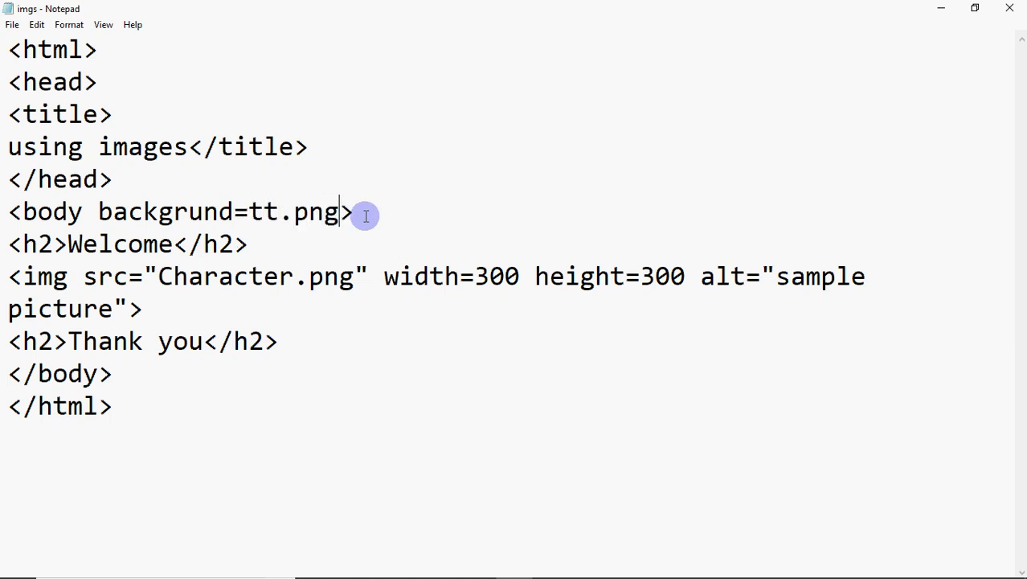
type("fs")
key("BackSpace")
key("BackSpace")
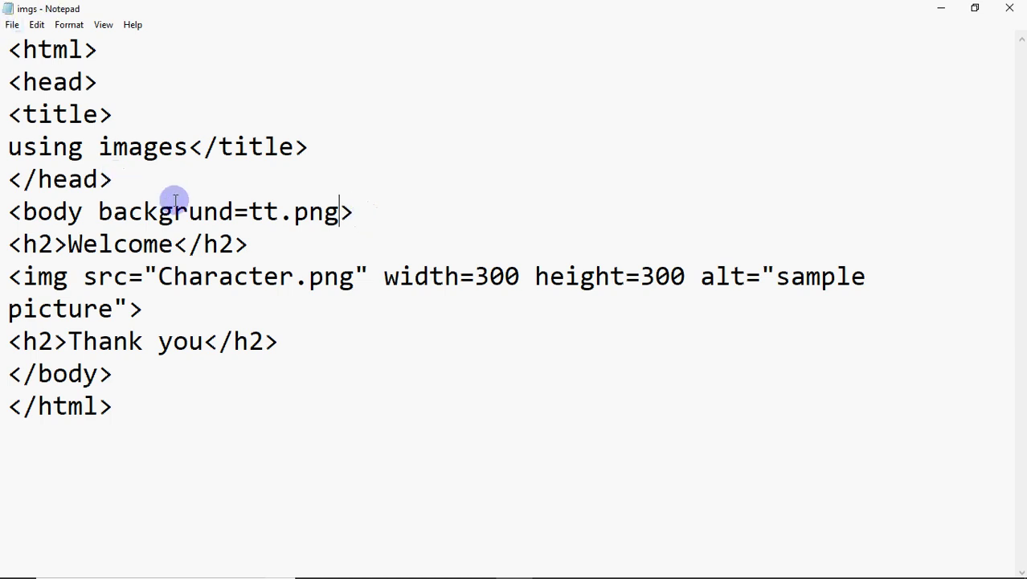
left_click(188, 203)
type("o")
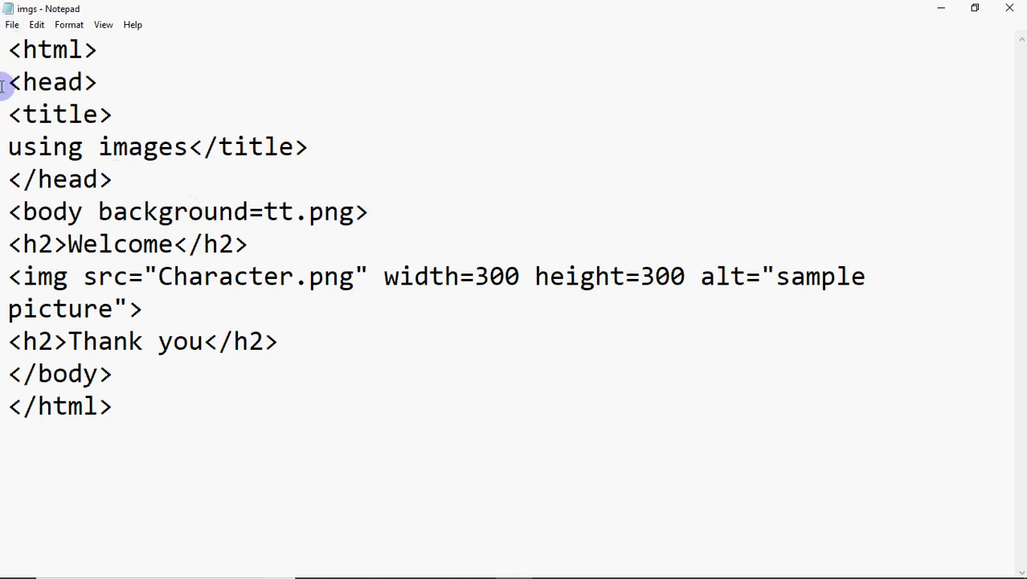
Save the edited imgs file.
left_click(12, 25)
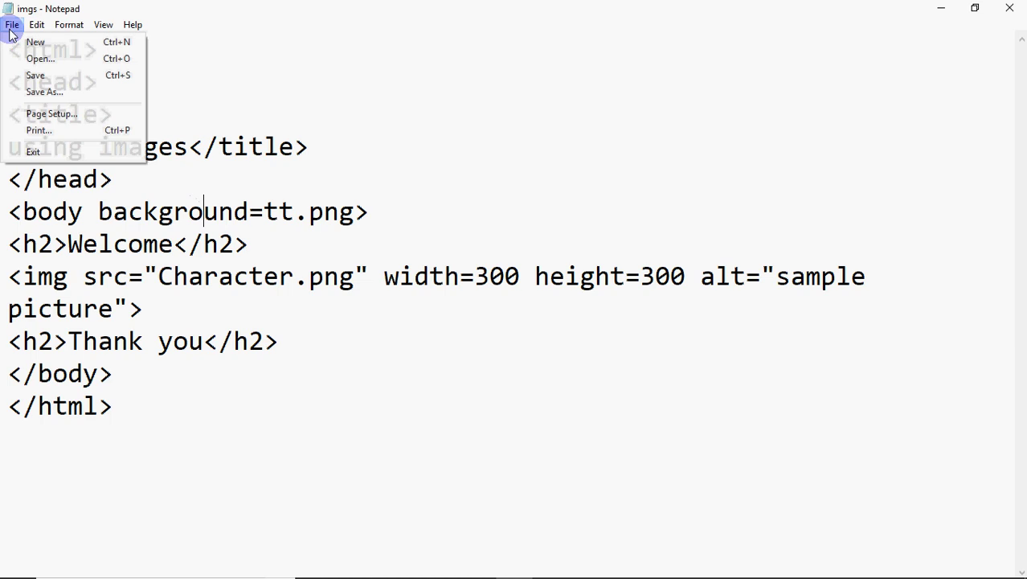
left_click(12, 77)
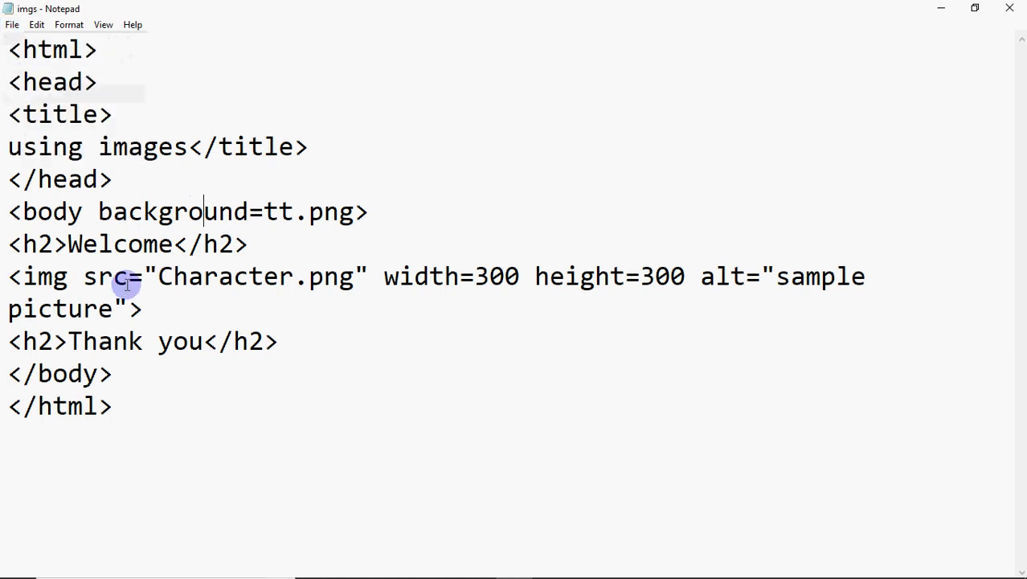
left_click(240, 245)
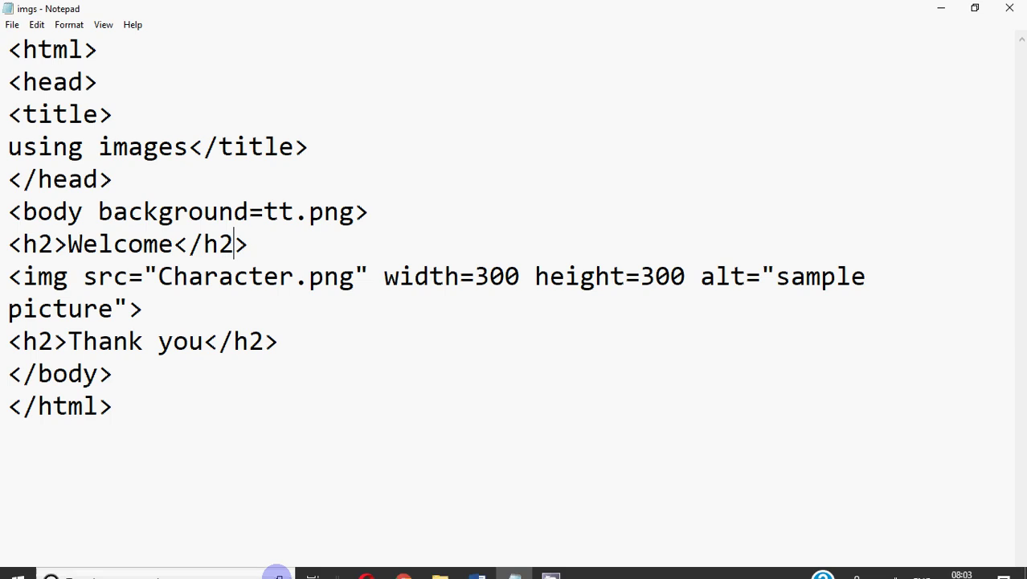
Reload imgs.html in Chrome to show tt.png tiled behind the Character picture.
left_click(404, 567)
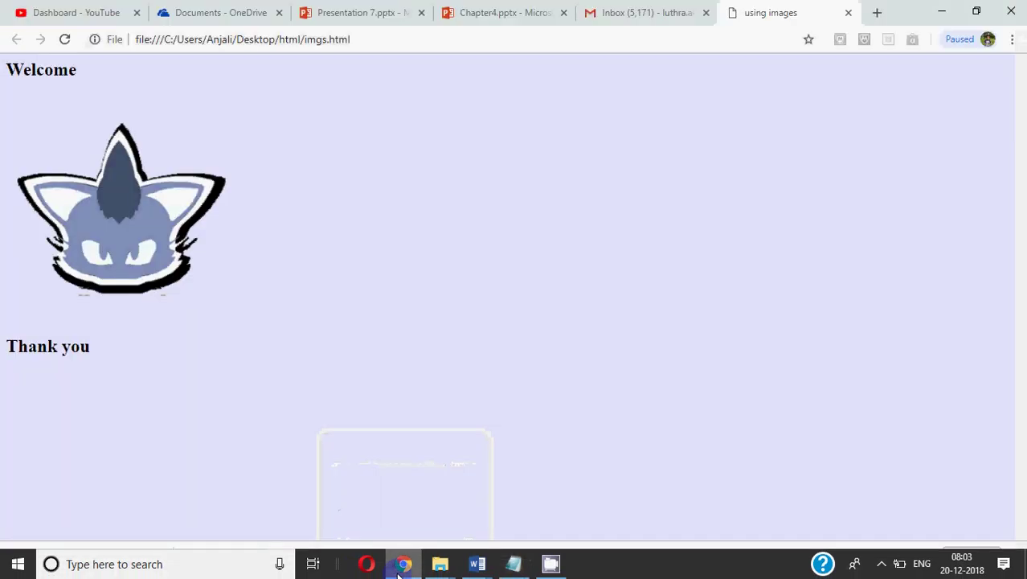
left_click(65, 39)
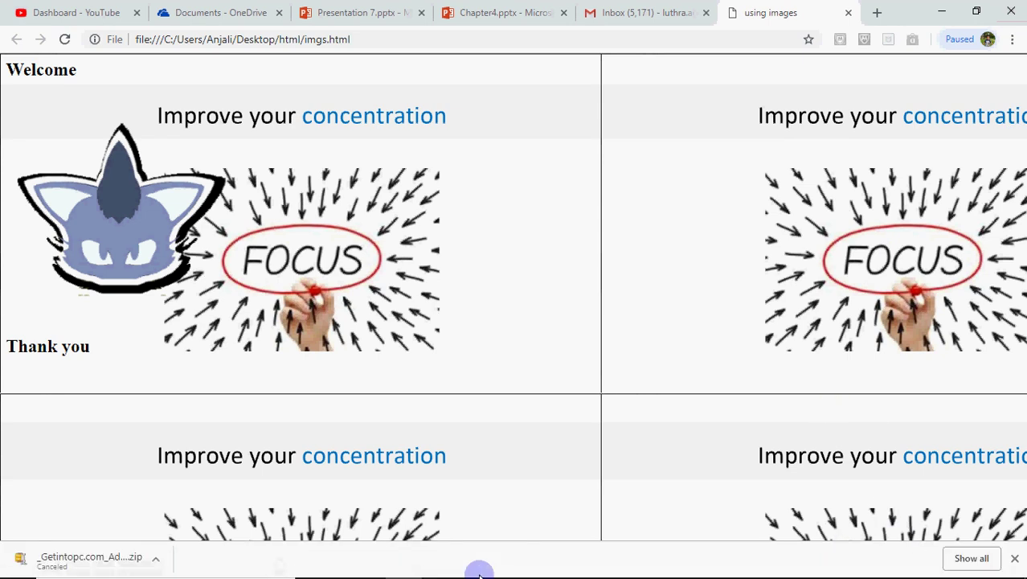
left_click(516, 563)
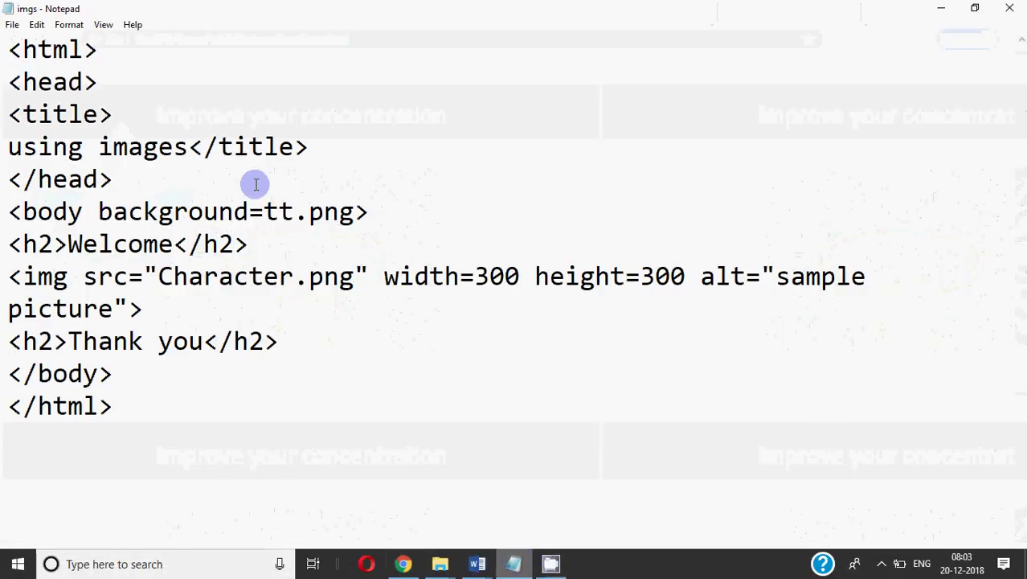